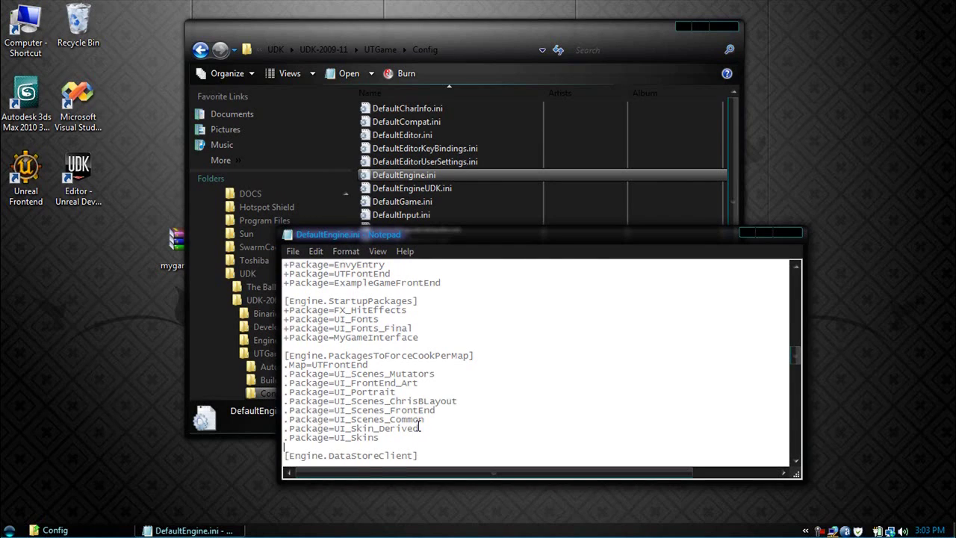
Append .Map=ExampleGameFrontend and .Package=MyGameInterface after the UI_Skins entry in DefaultEngine.ini.
key("Return")
type(".")
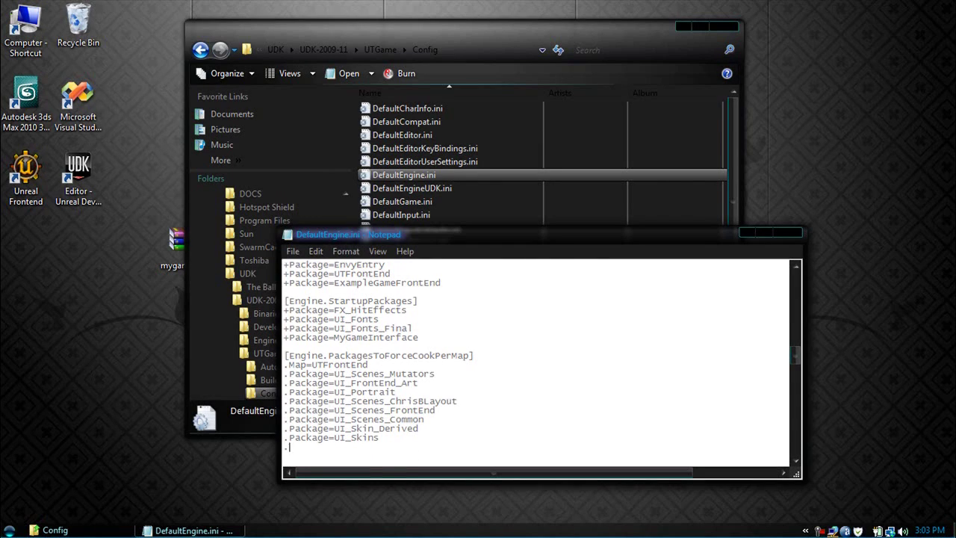
type("Map=ExampleGameFrontend .")
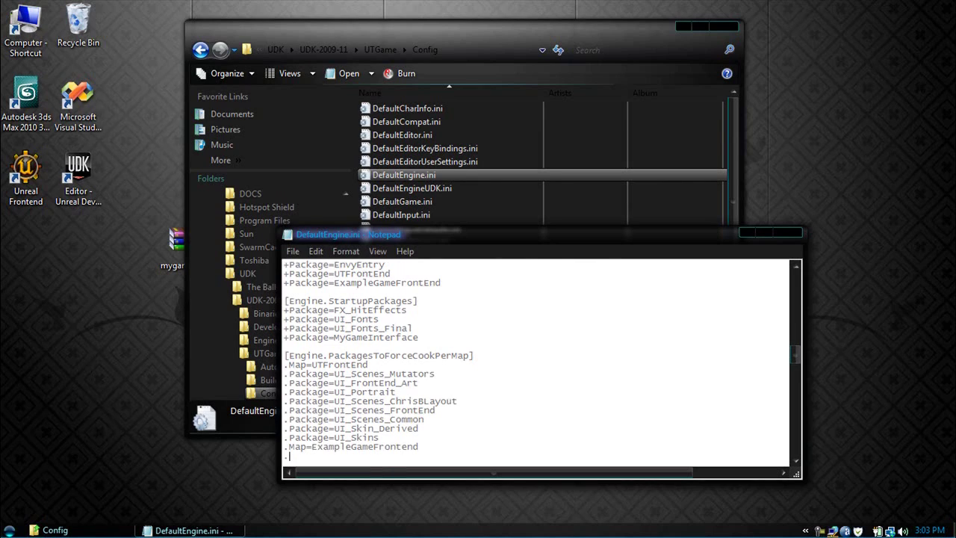
type("Package=MyGameInte")
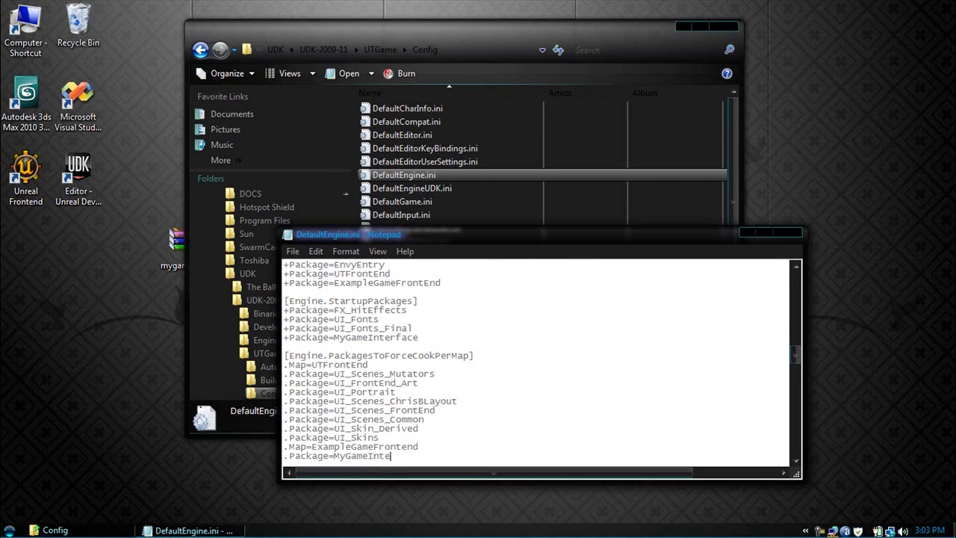
type("rface")
left_click(292, 250)
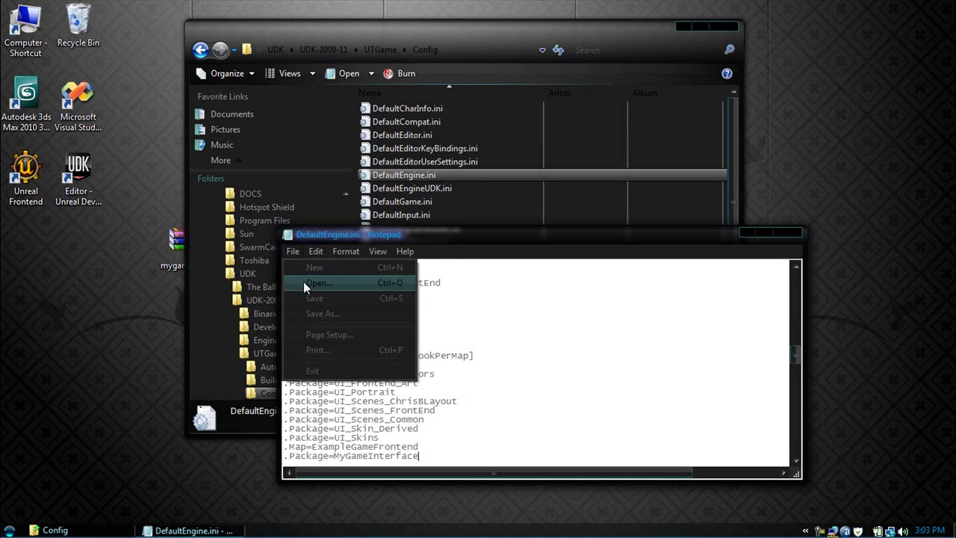
Save and close DefaultEngine.ini, then delete UTEngine.ini and close the Config window.
left_click(307, 298)
left_click(786, 232)
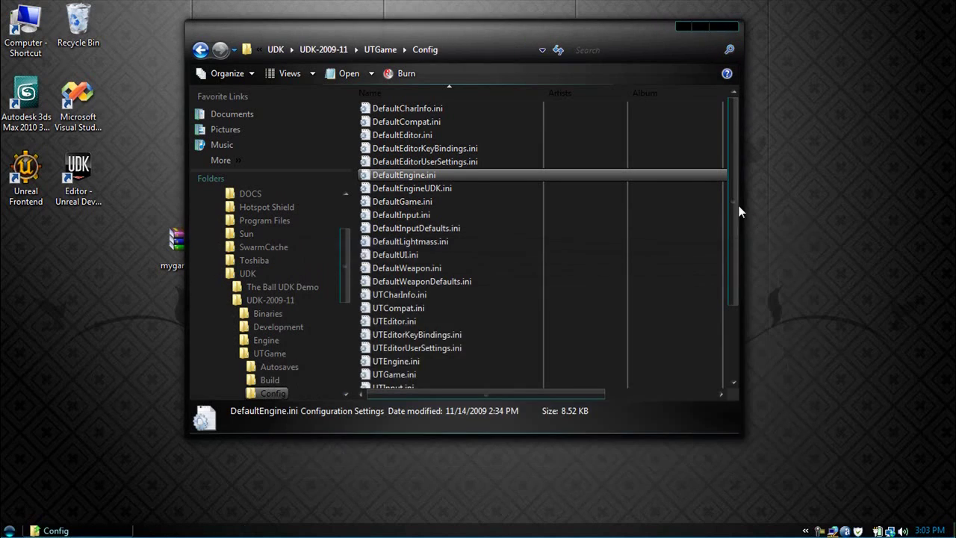
left_click(455, 361)
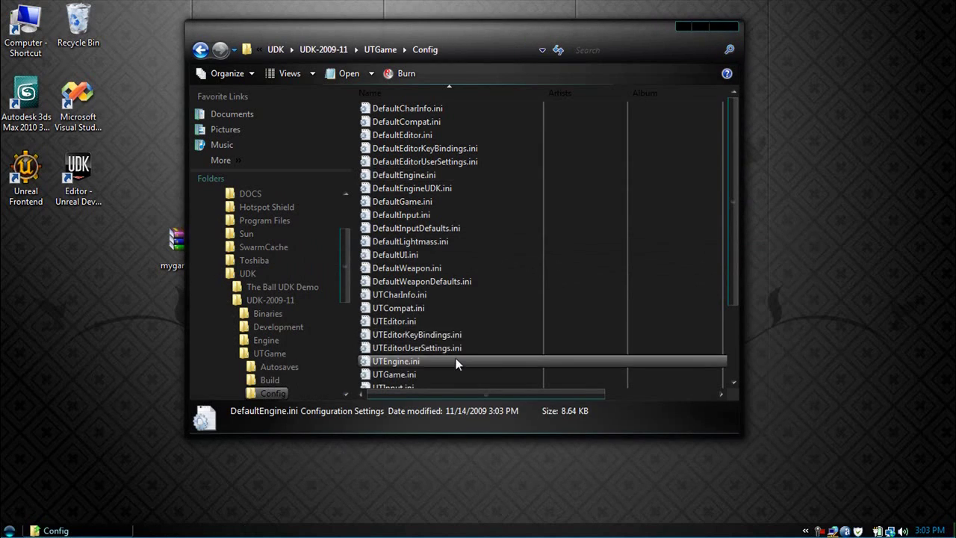
key("Delete")
key("Return")
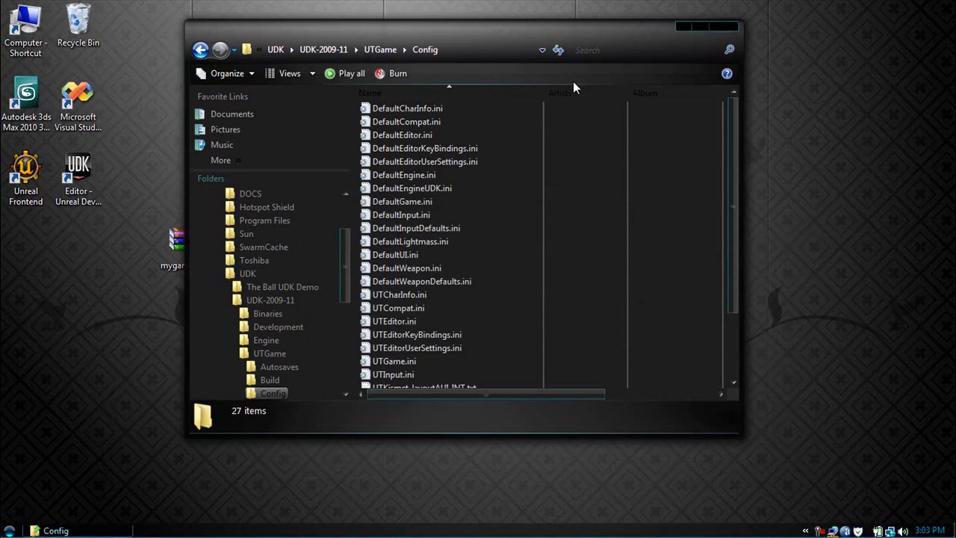
left_click(724, 27)
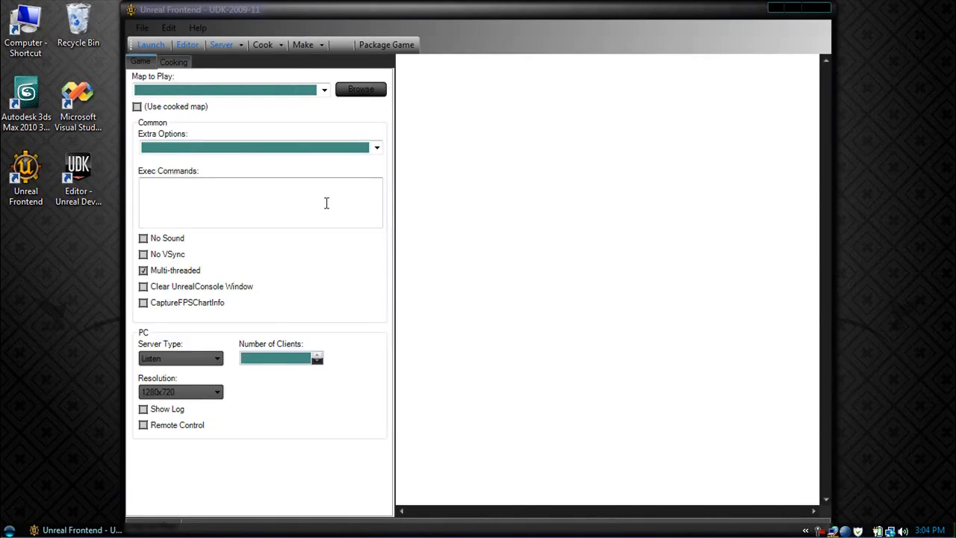
Rebuild scripts with Make, pick a map via Browse, and launch the game.
left_click(294, 48)
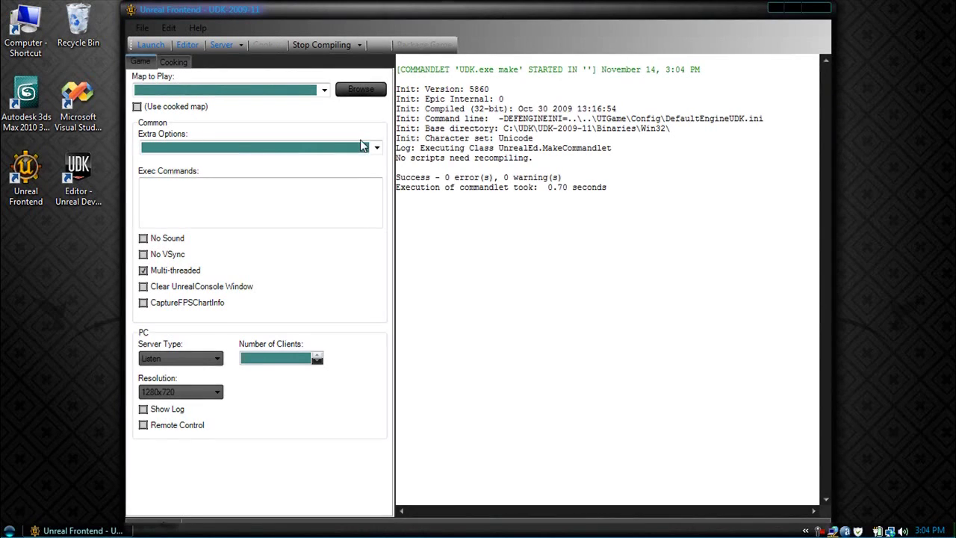
left_click(363, 90)
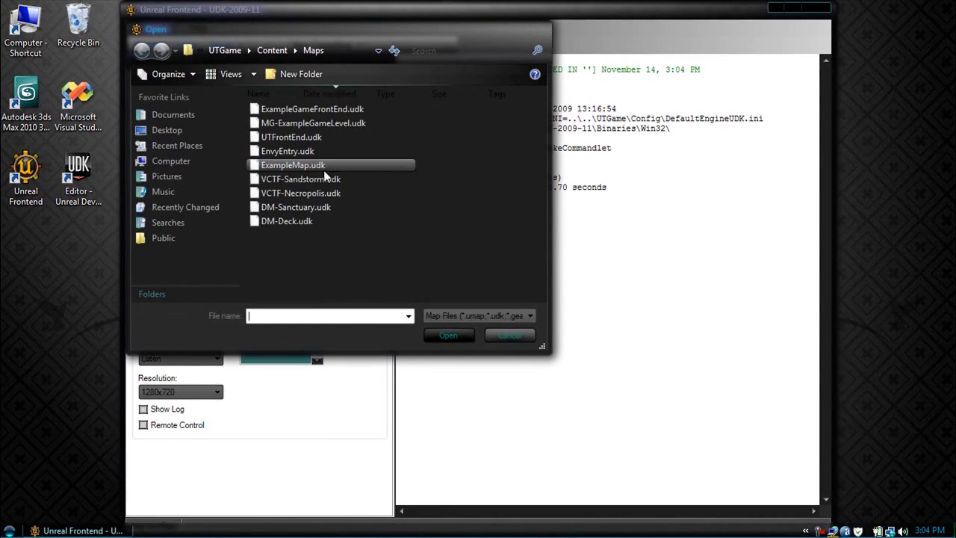
double_click(303, 117)
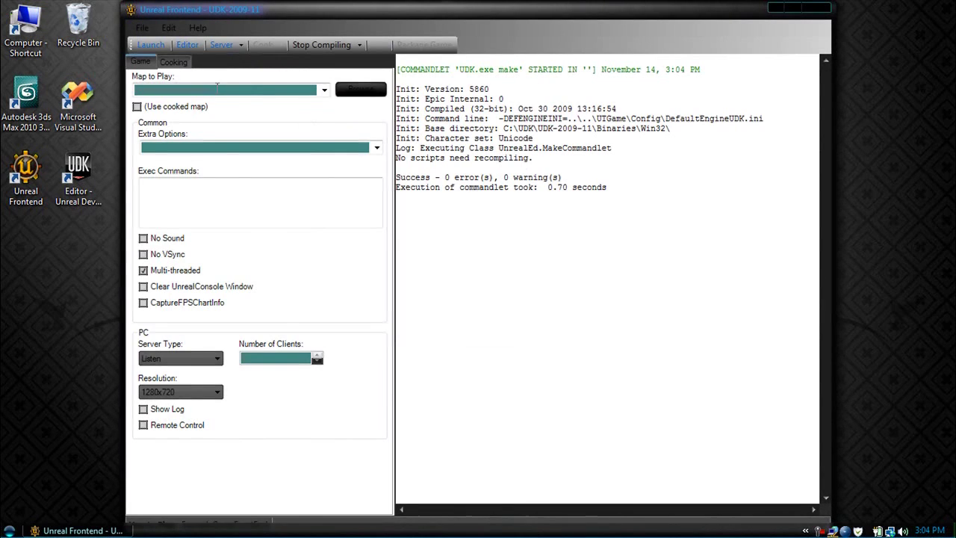
left_click(150, 45)
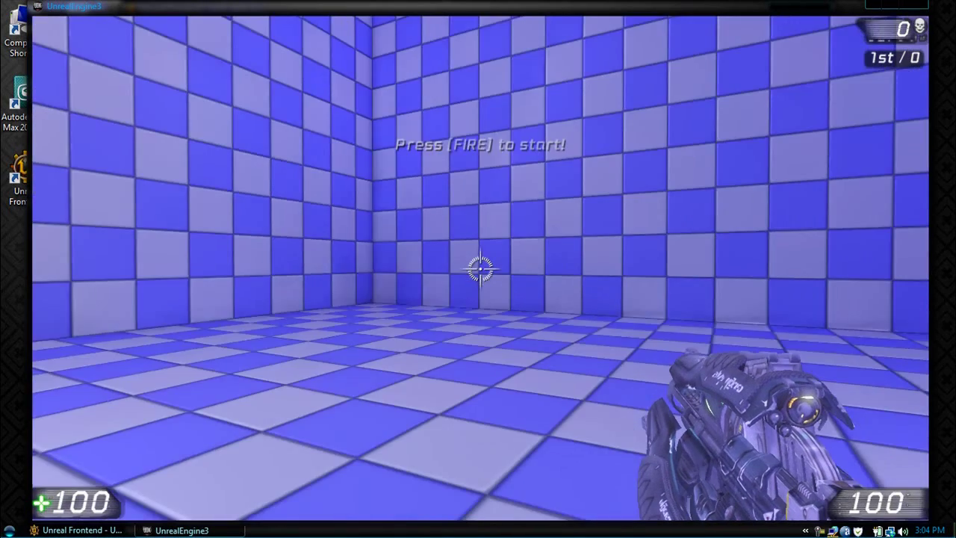
Start the match in the blue tiled room, bring up the Score menu, and quit the game.
left_click(480, 269)
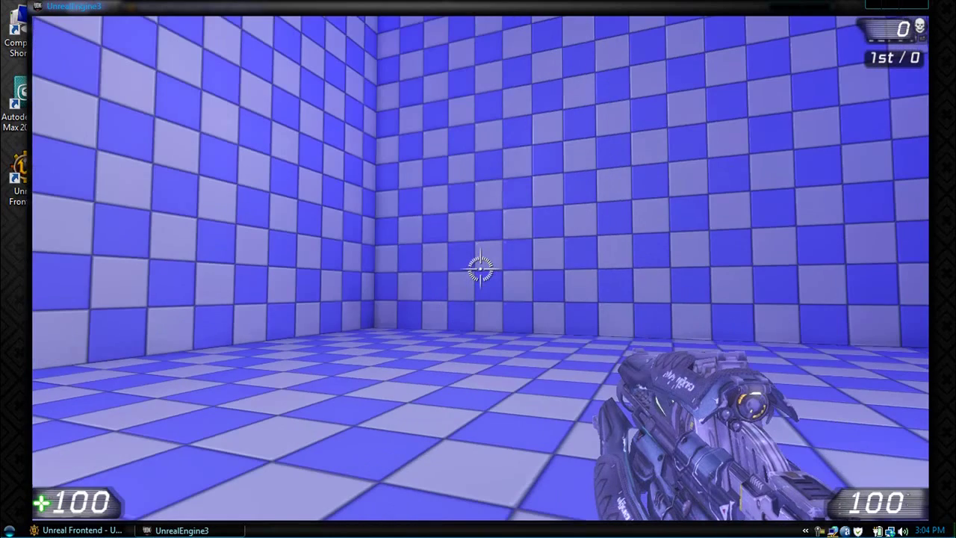
key("Escape")
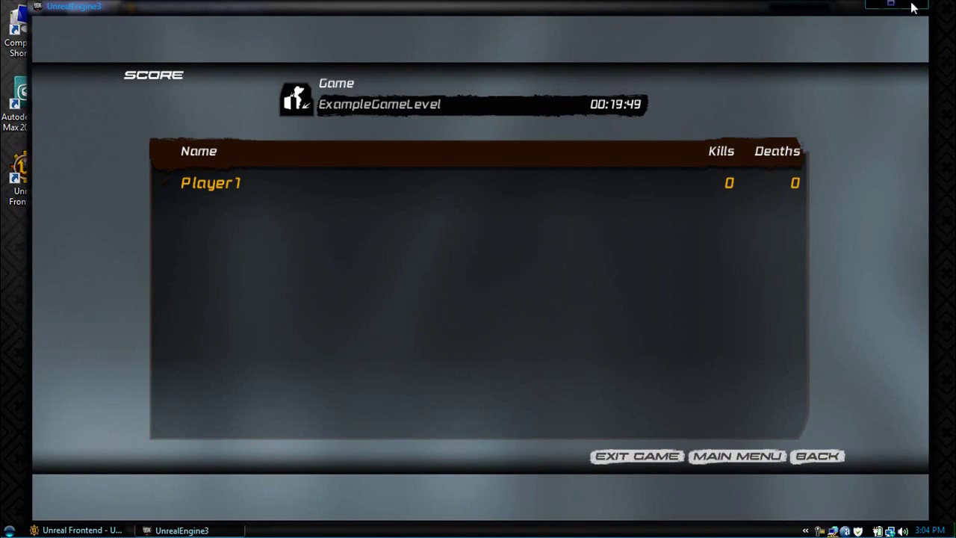
left_click(919, 8)
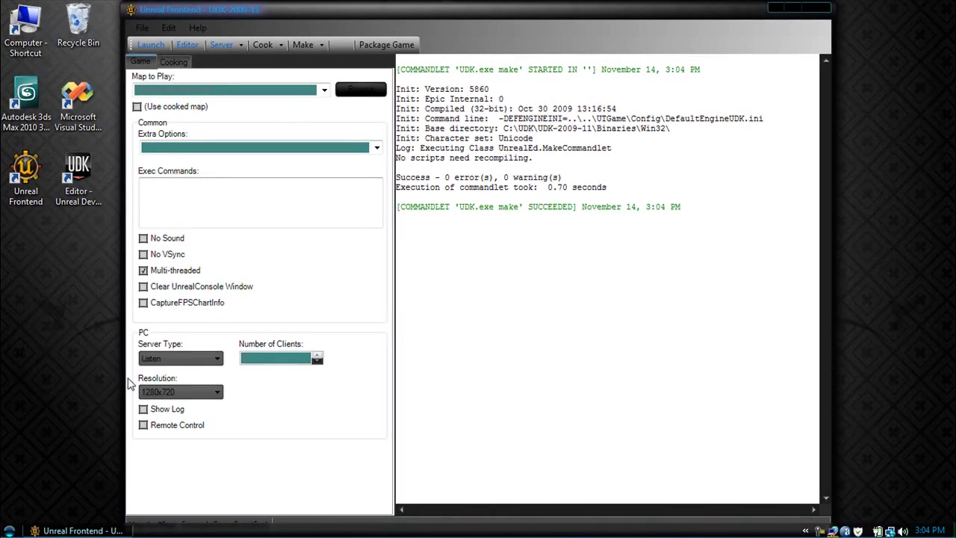
Enable Show Log, set the resolution to 800x600, and relaunch the game.
left_click(153, 412)
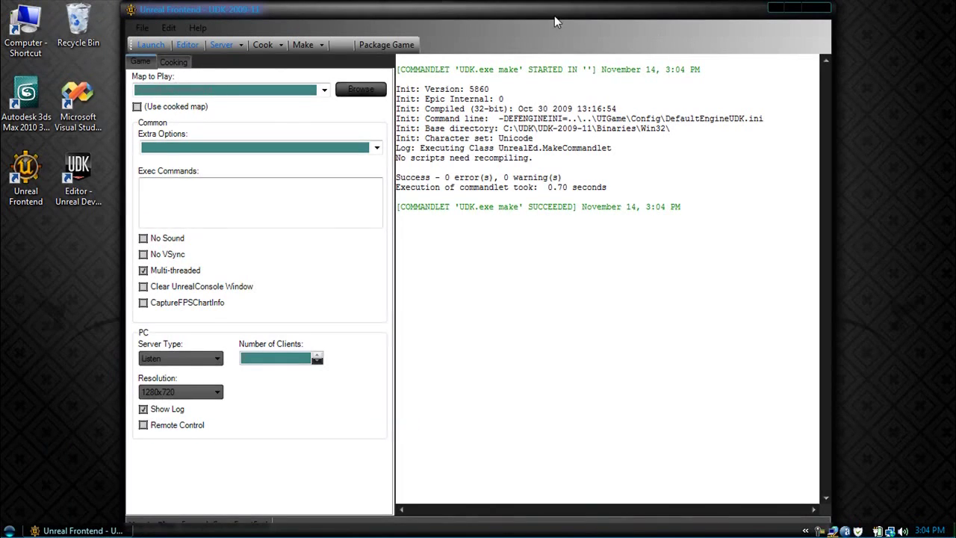
left_click_drag(554, 12, 614, 30)
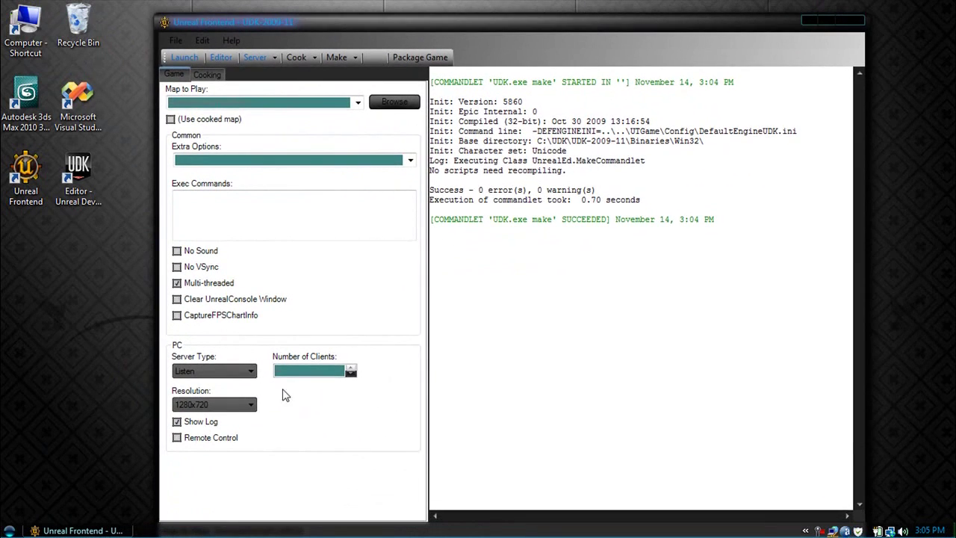
left_click(248, 407)
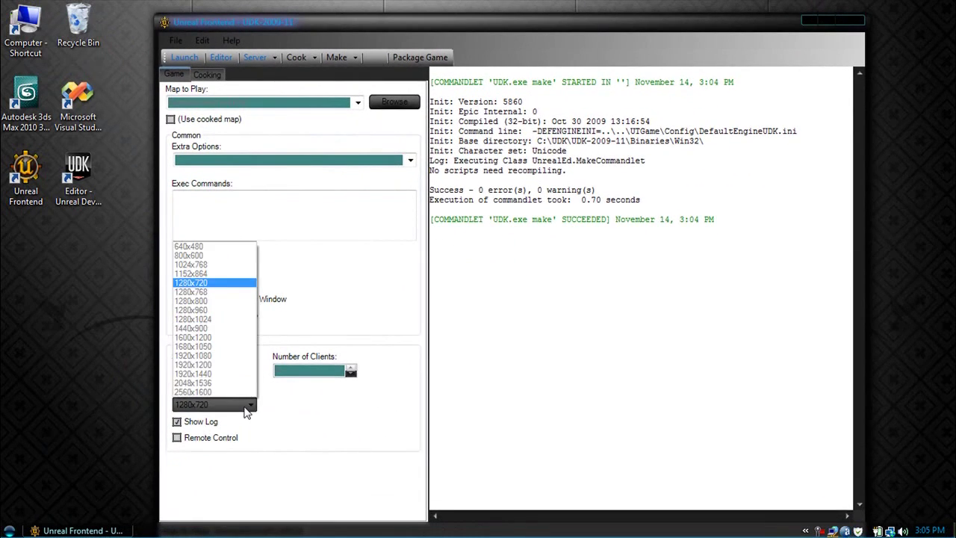
left_click(235, 253)
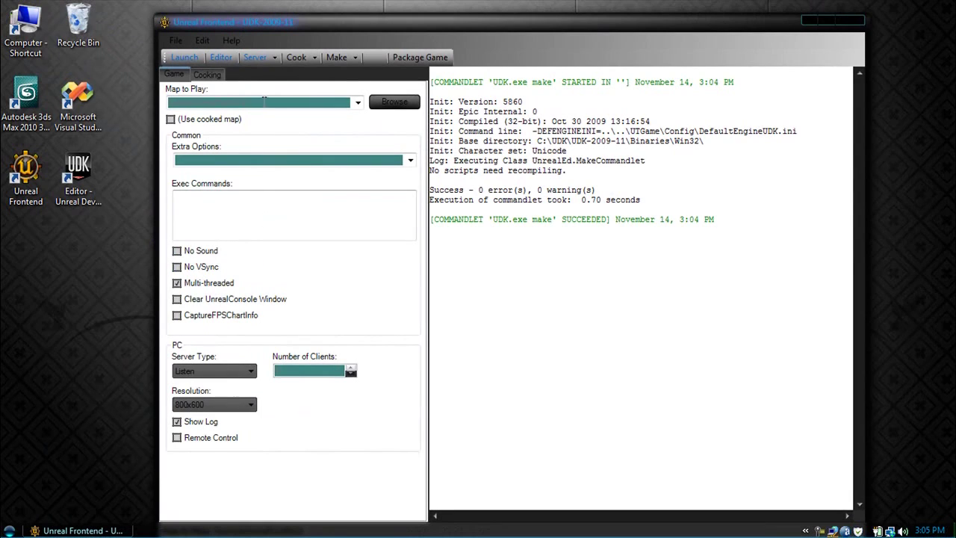
left_click(192, 59)
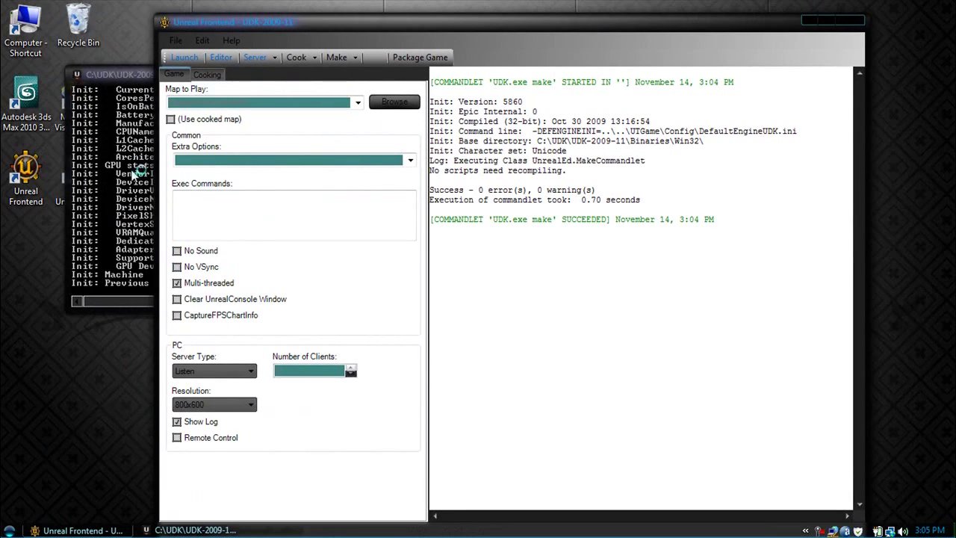
Place the log console top-left and the game window right, then start MG-ExampleGameLevel.
left_click_drag(73, 58, 60, 16)
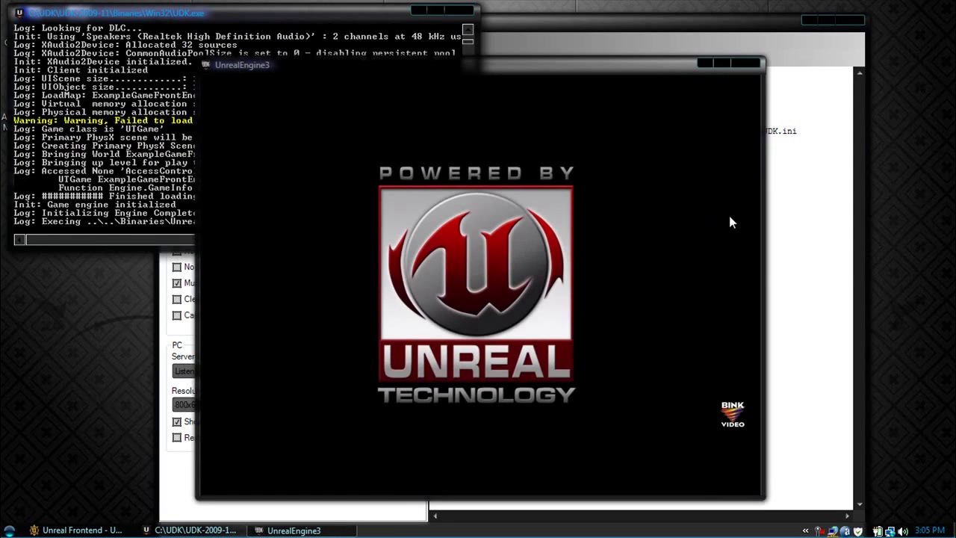
left_click_drag(322, 65, 455, 18)
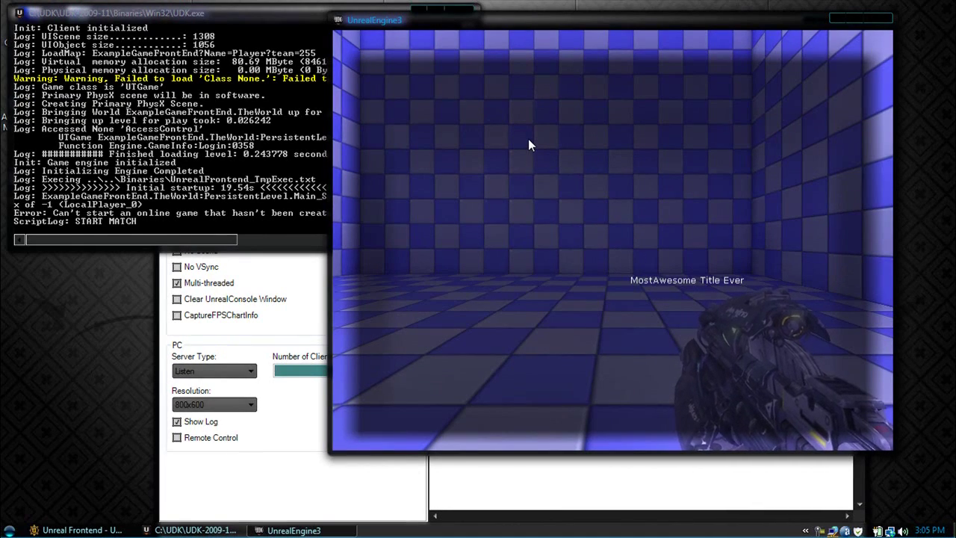
left_click(528, 139)
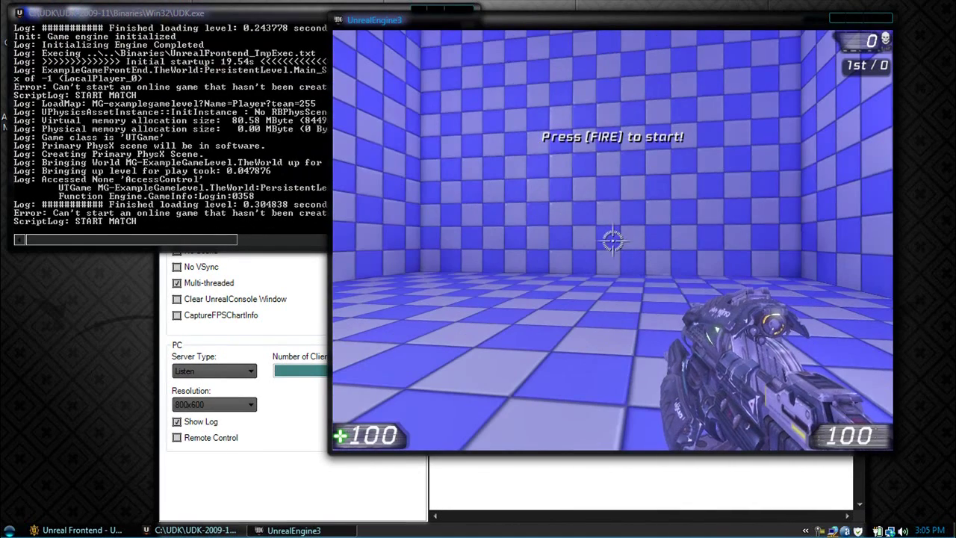
key("alt+Tab")
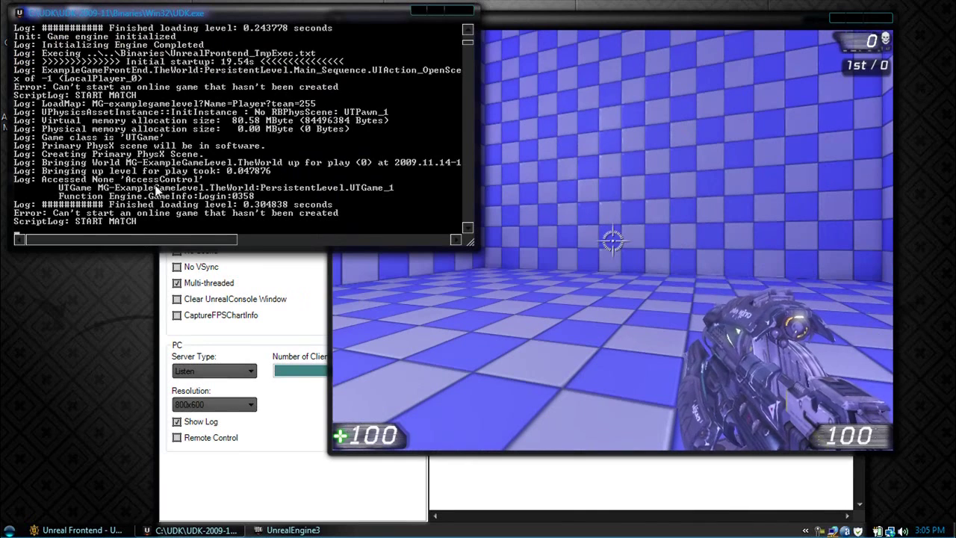
left_click_drag(173, 240, 136, 224)
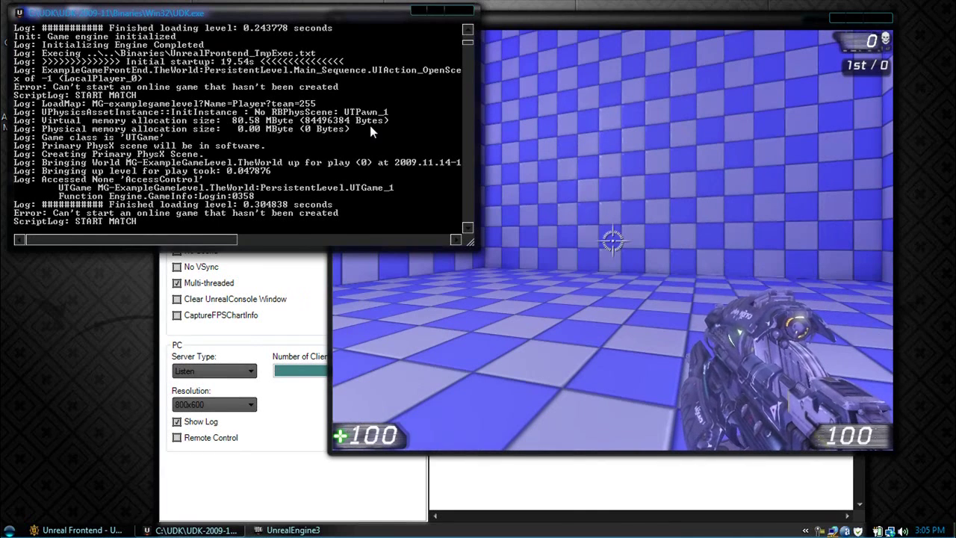
Close the game's log console and start the Editor - Unreal Development Kit from the desktop.
left_click(465, 10)
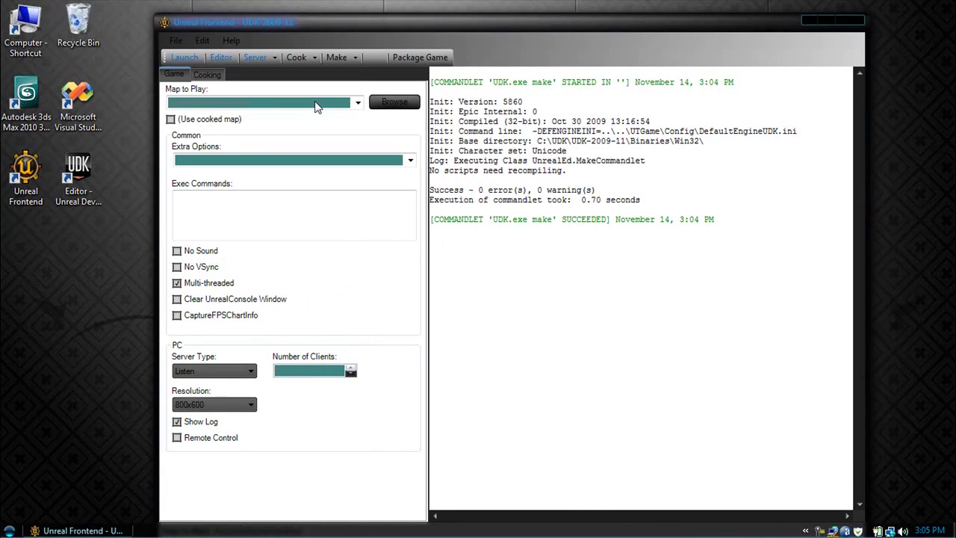
left_click(67, 202)
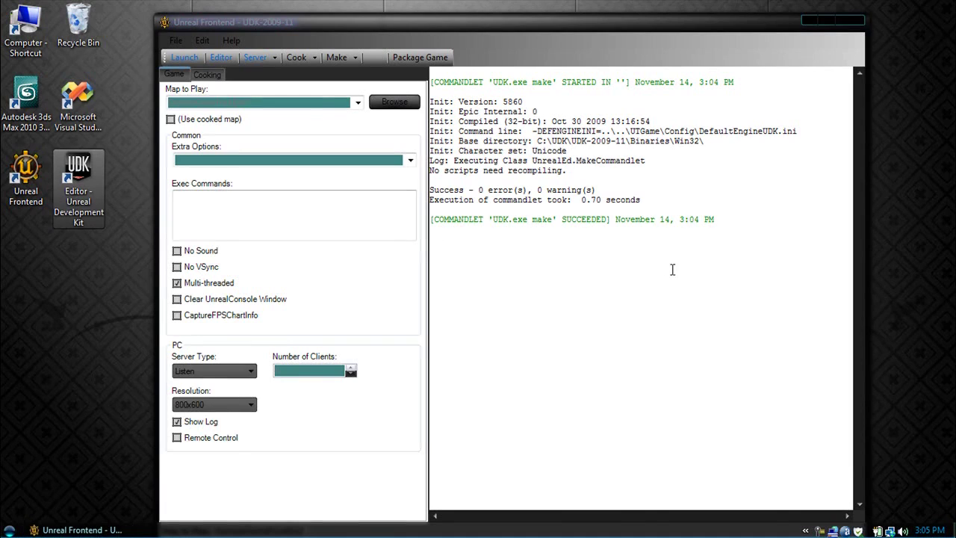
left_click(627, 295)
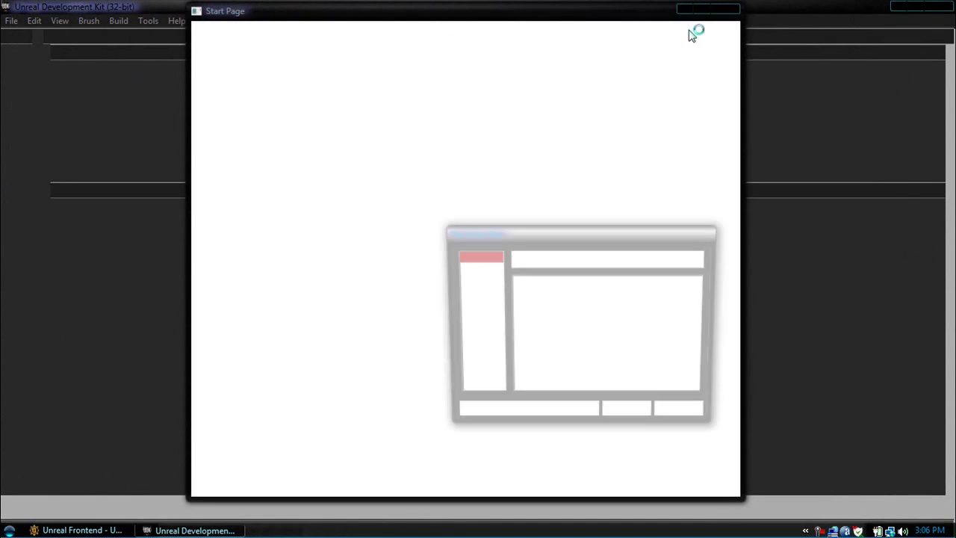
Dismiss the tip of the day and content browser, then open the MG-ExampleGameLevel map.
left_click(686, 420)
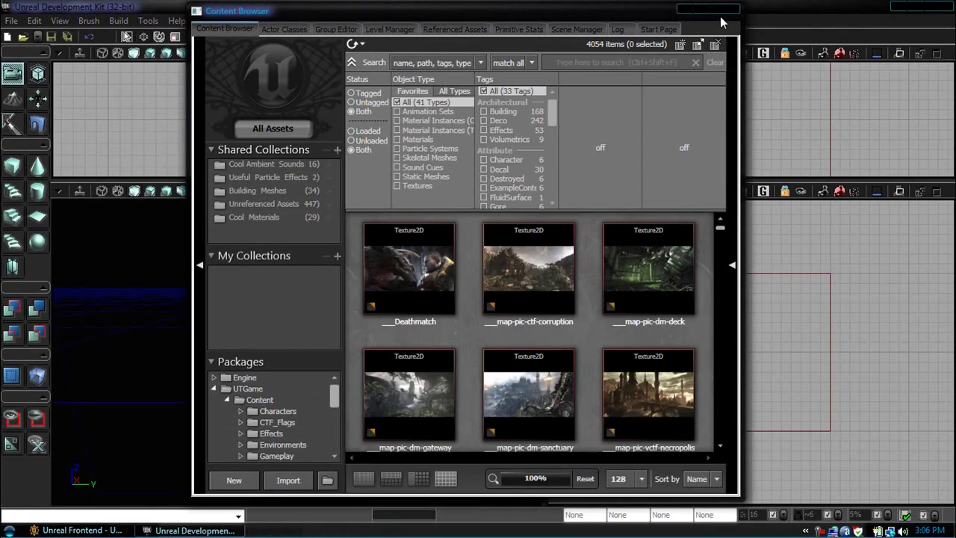
left_click(719, 19)
left_click(22, 37)
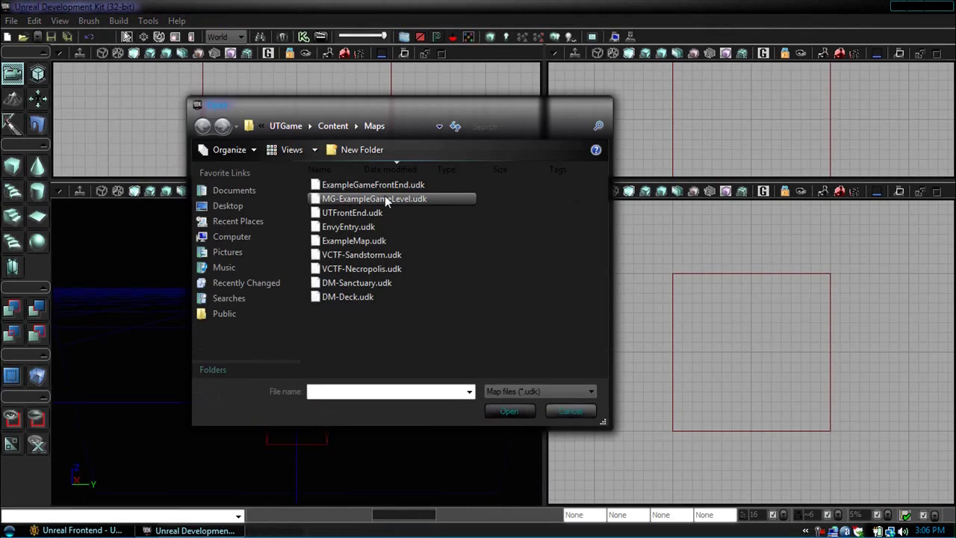
double_click(386, 199)
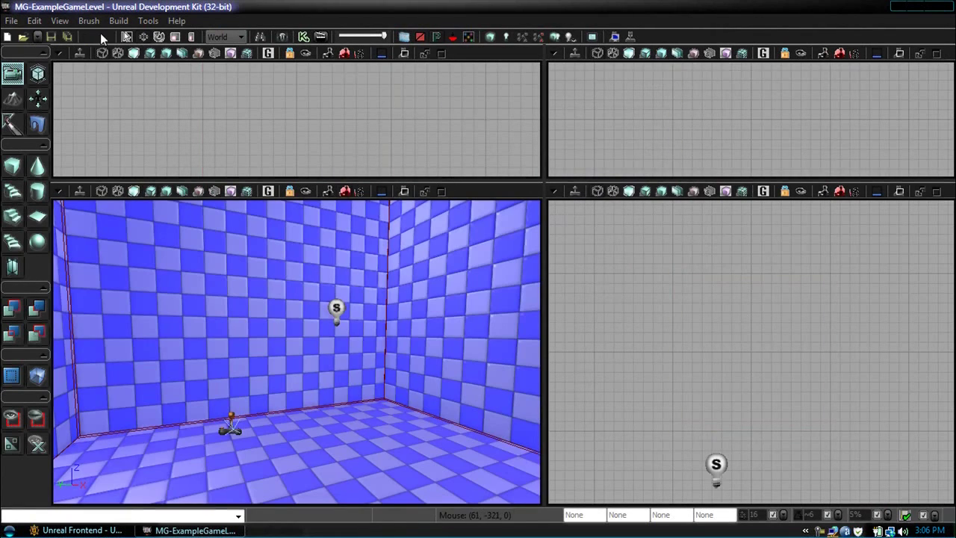
Play from Here in the Perspective viewport, view the character in third person, then exit.
right_click(241, 344)
left_click(280, 312)
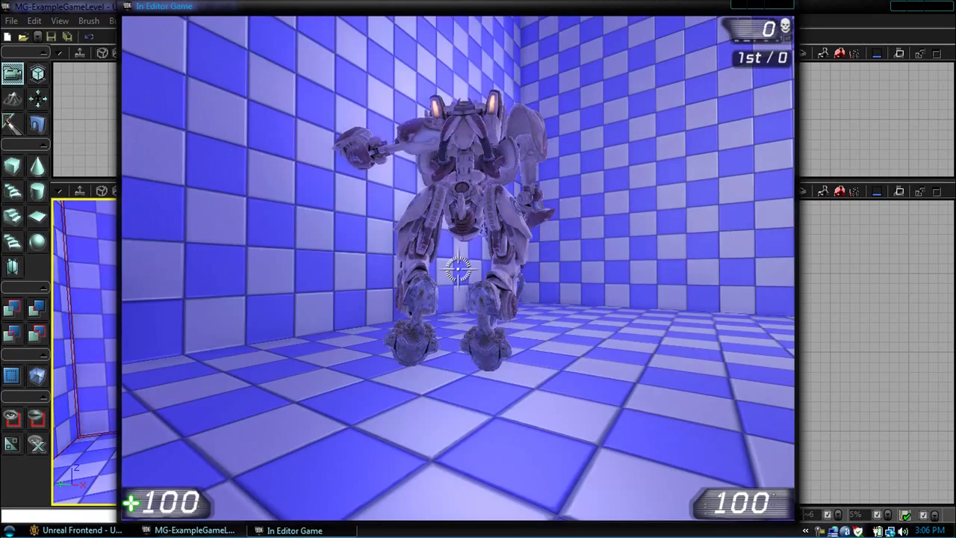
key("Escape")
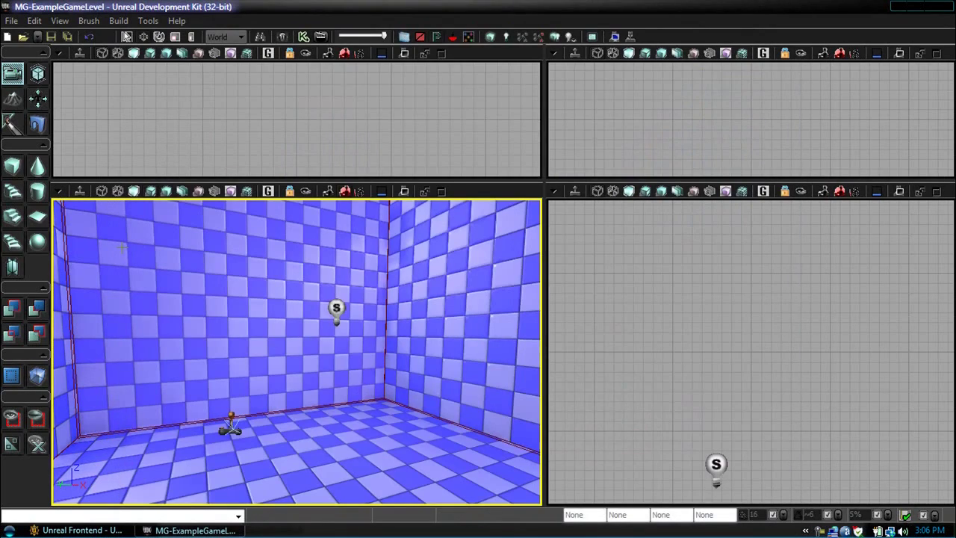
left_click(23, 36)
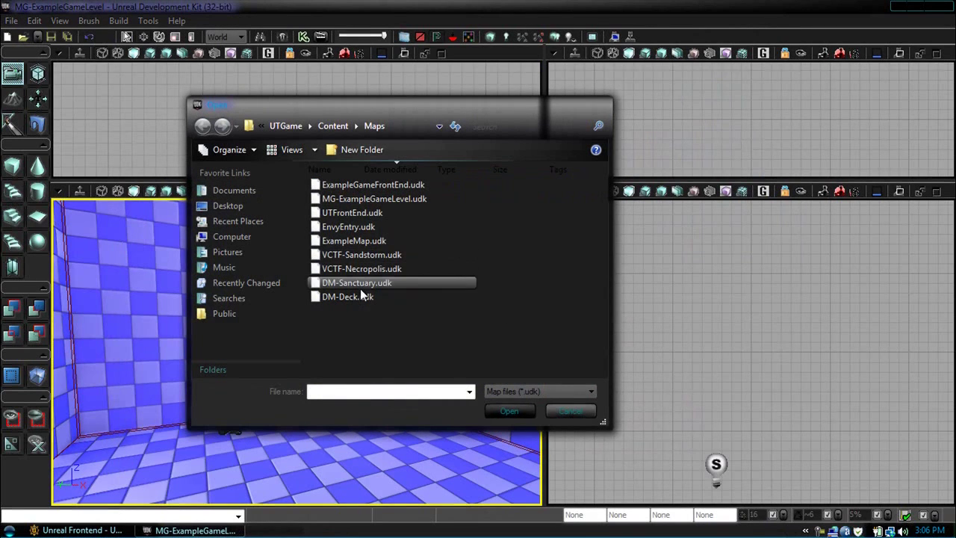
Open ExampleGameFrontEnd.udk and bring up its UnrealKismet sequence.
left_click(367, 186)
double_click(367, 189)
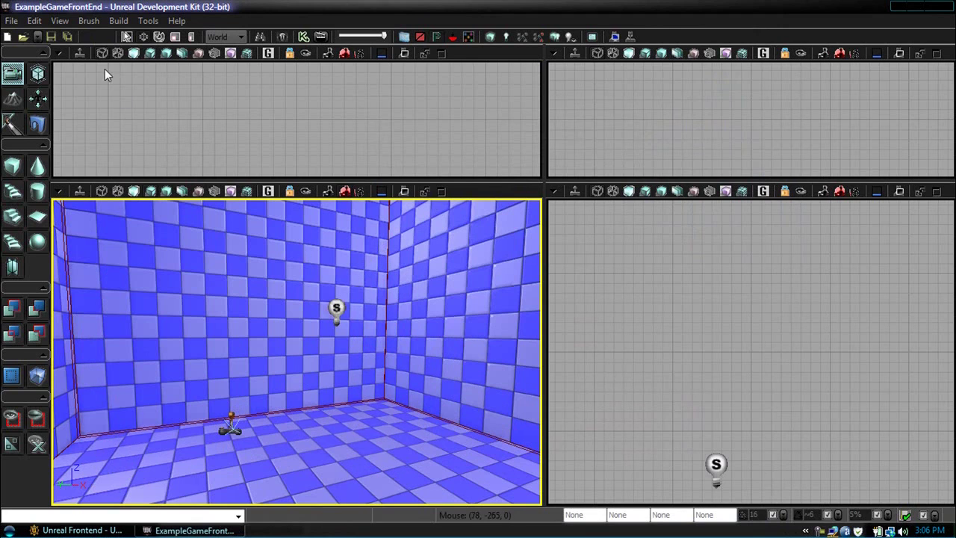
left_click(11, 20)
mouse_move(60, 21)
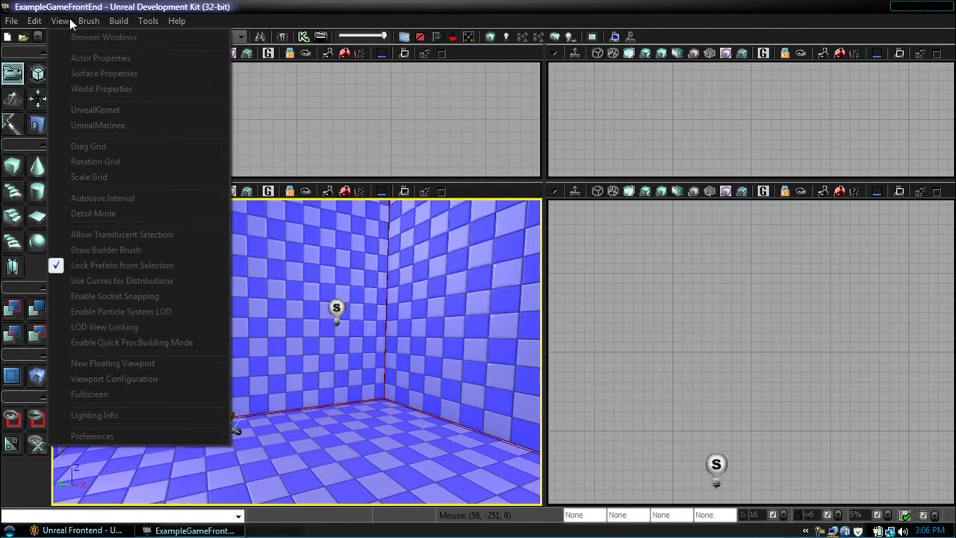
left_click(95, 105)
Inspect the Console Command node loading MG-examplegamelevel and the Level Loaded event.
left_click(218, 140)
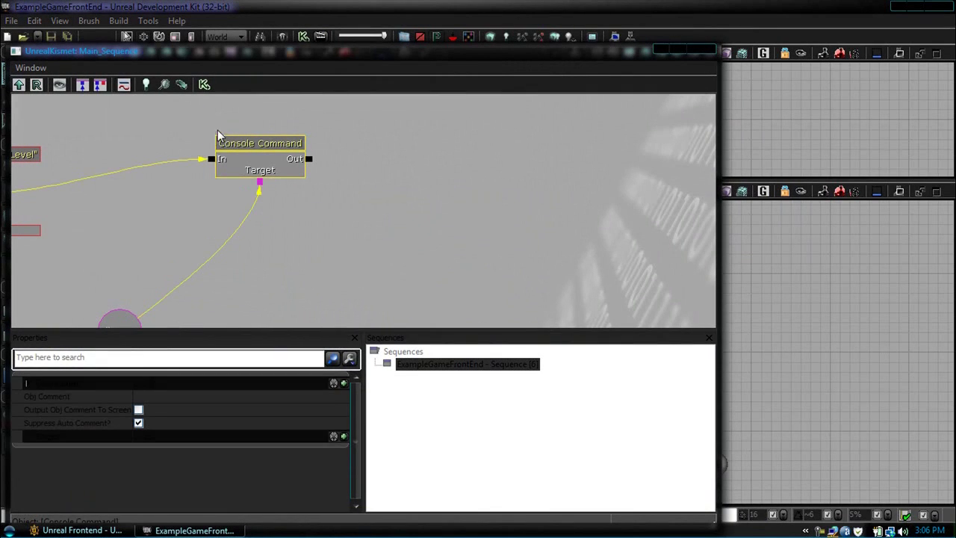
left_click(28, 385)
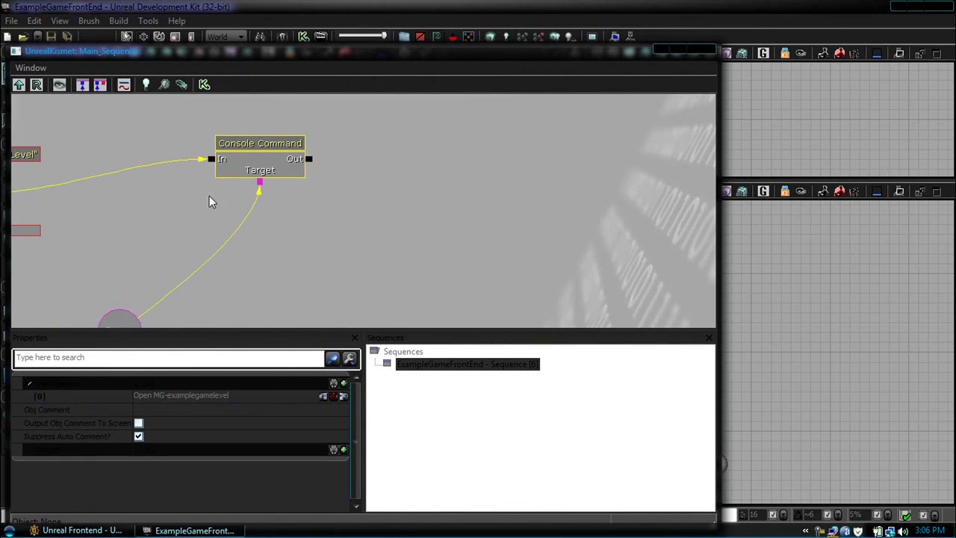
left_click_drag(214, 59, 335, 58)
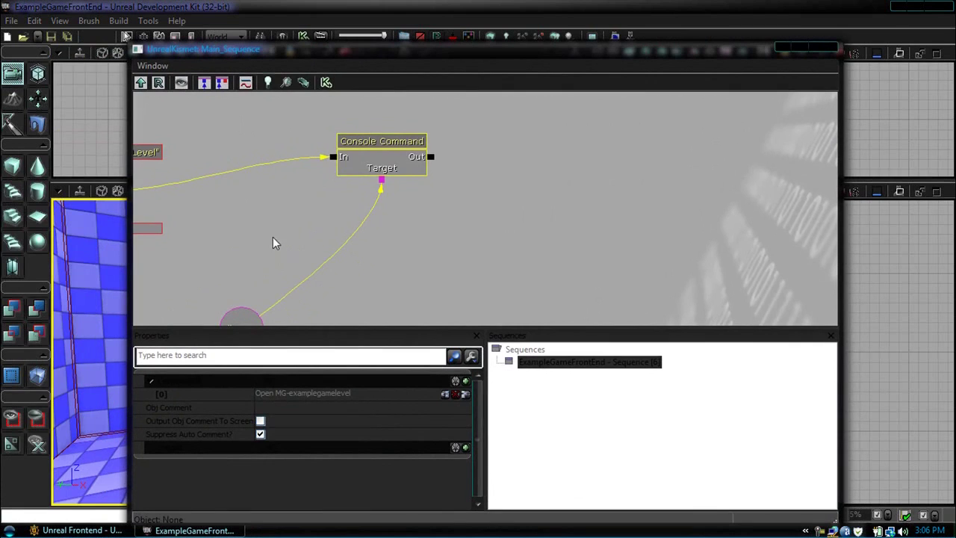
left_click_drag(273, 236, 335, 308)
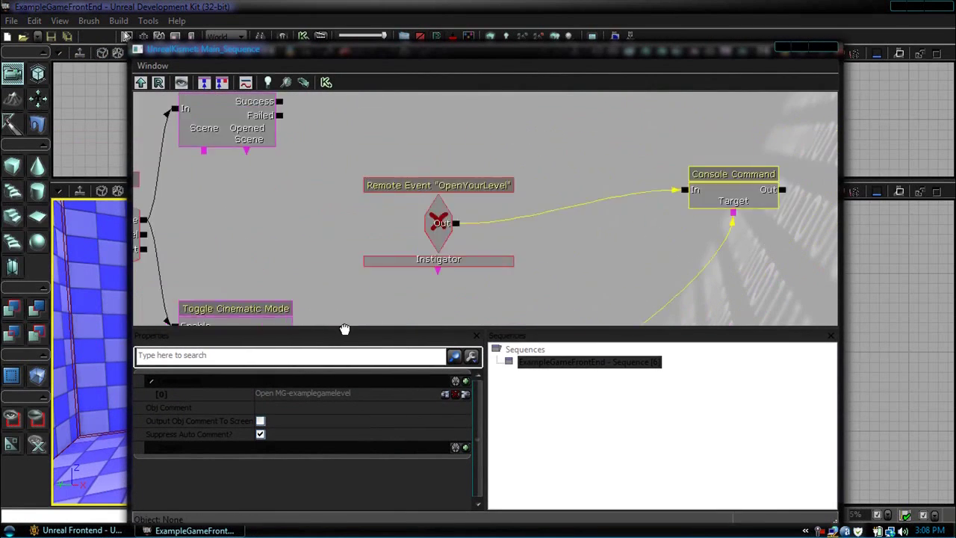
left_click(447, 230)
left_click_drag(447, 229, 566, 162)
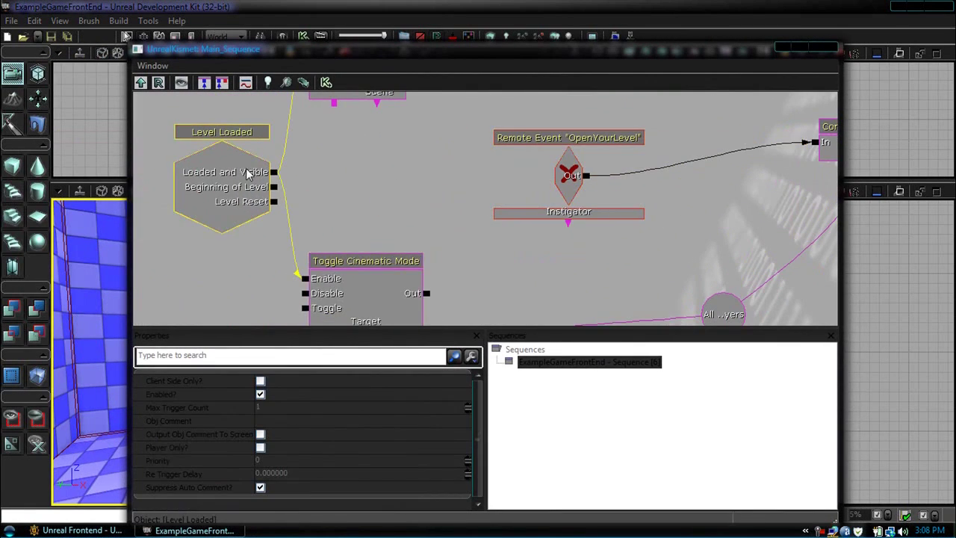
left_click(246, 171)
left_click_drag(353, 119, 338, 176)
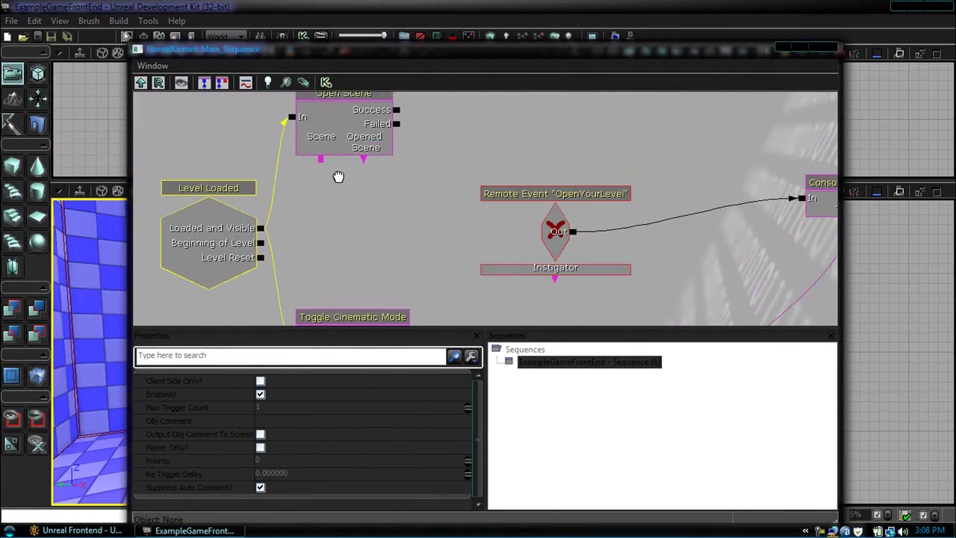
Close Kismet, the UDK editor, and Unreal Frontend.
left_click(828, 49)
left_click(939, 9)
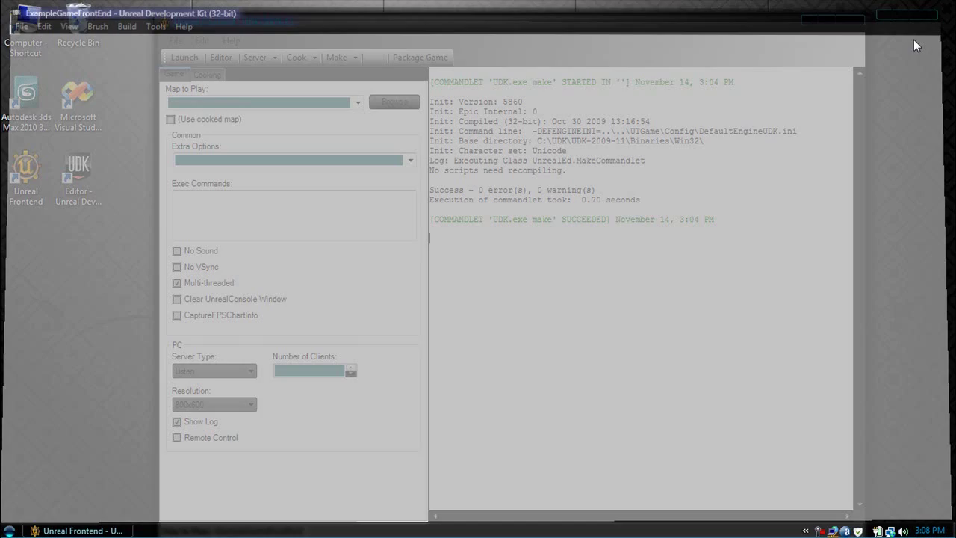
left_click(851, 22)
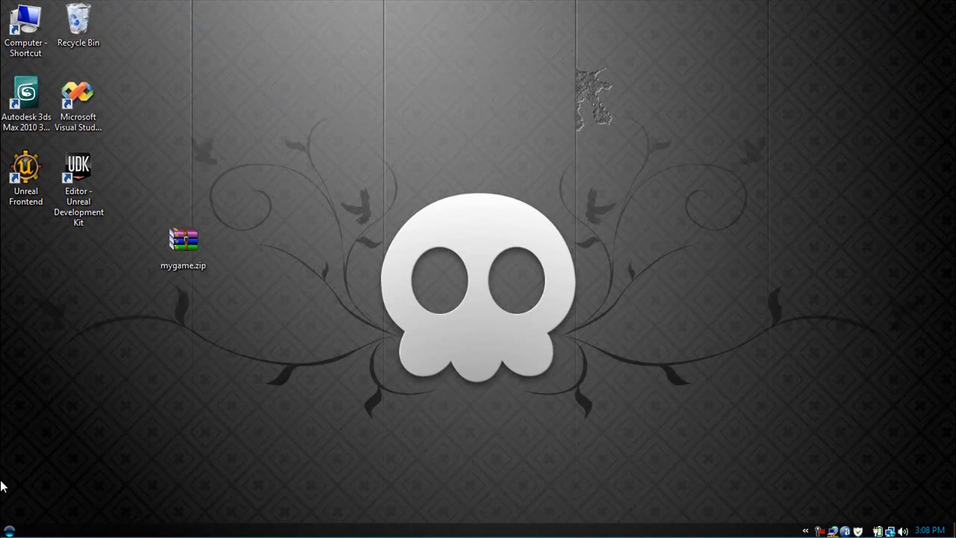
left_click(9, 529)
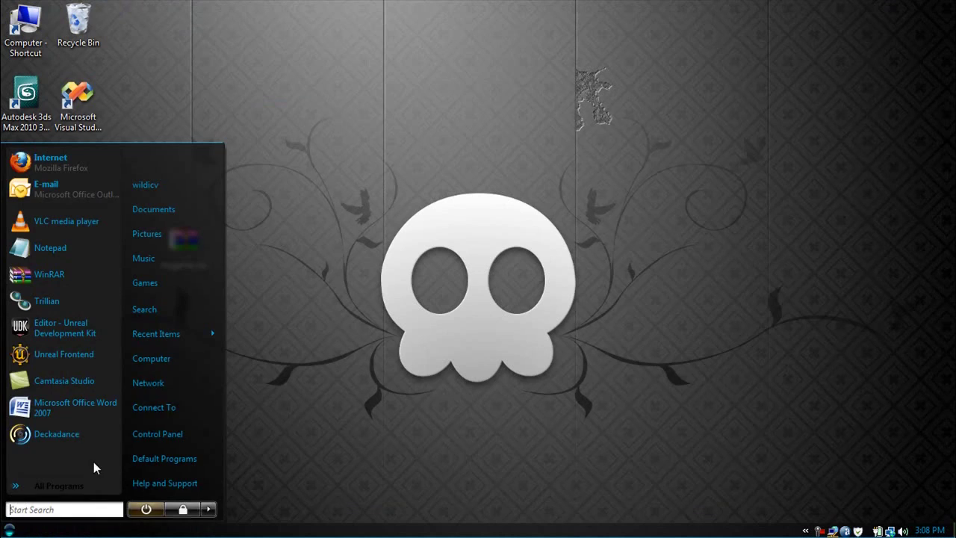
Browse to C:\UDK\UDK-2009-11\UTGame\Config in Windows Explorer.
left_click(153, 358)
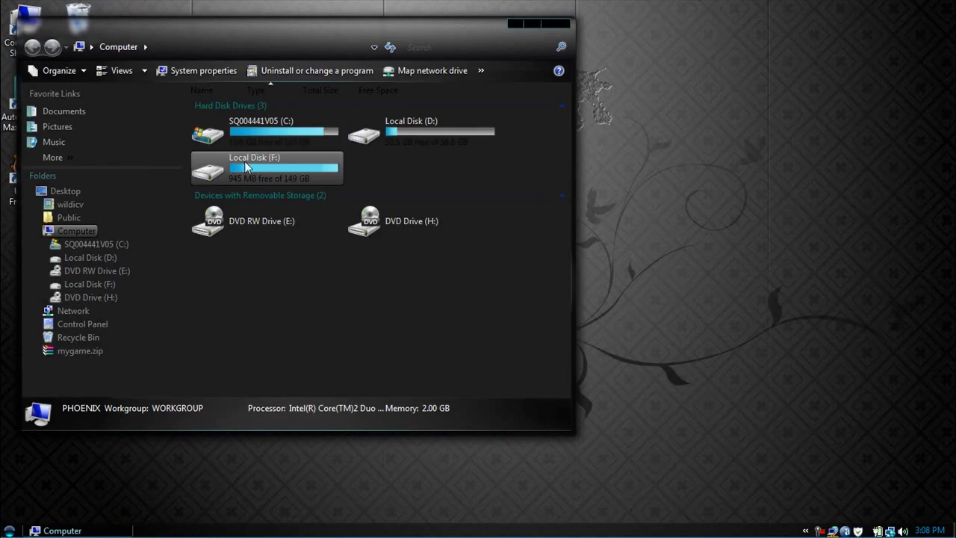
double_click(245, 142)
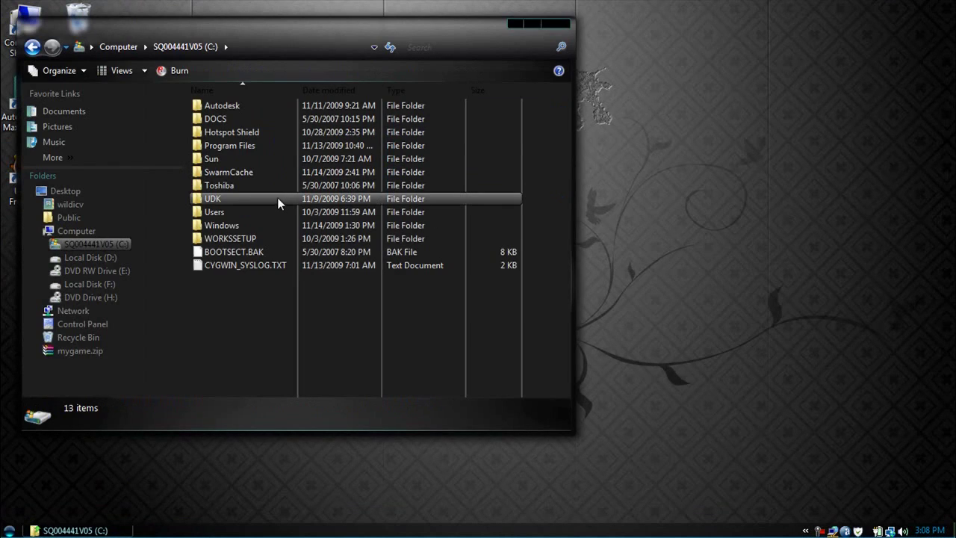
double_click(278, 199)
double_click(250, 121)
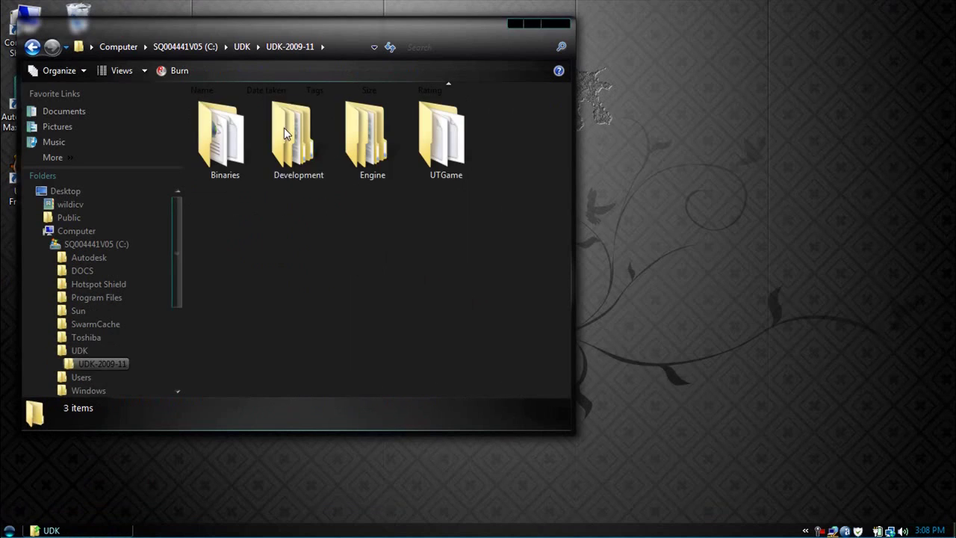
double_click(444, 134)
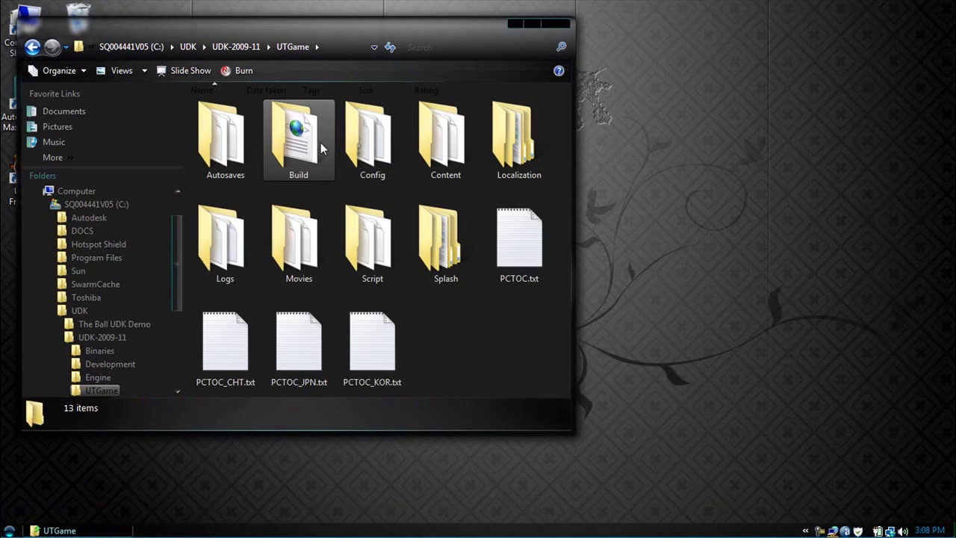
double_click(367, 140)
Untick Read-only in DefaultGame.ini's Properties and confirm with OK.
right_click(269, 198)
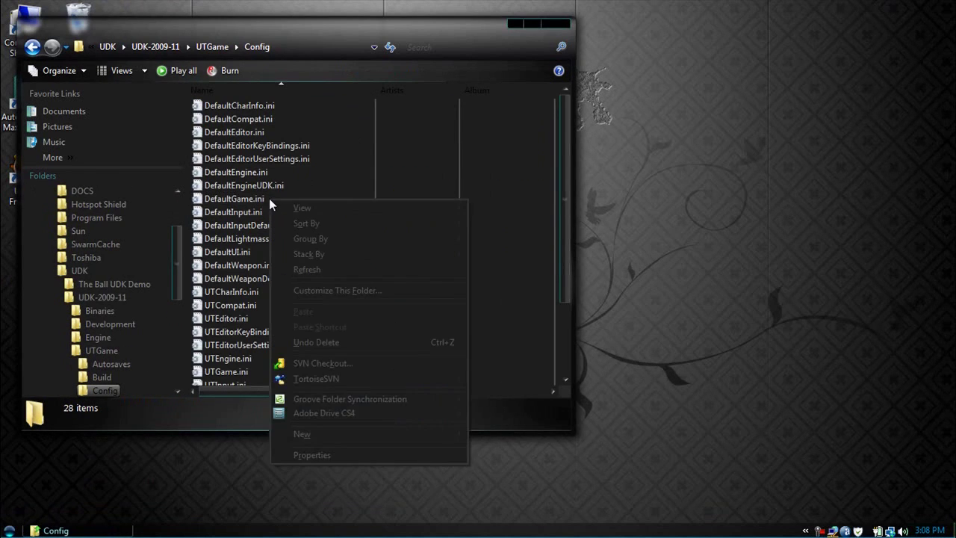
left_click(246, 198)
right_click(246, 199)
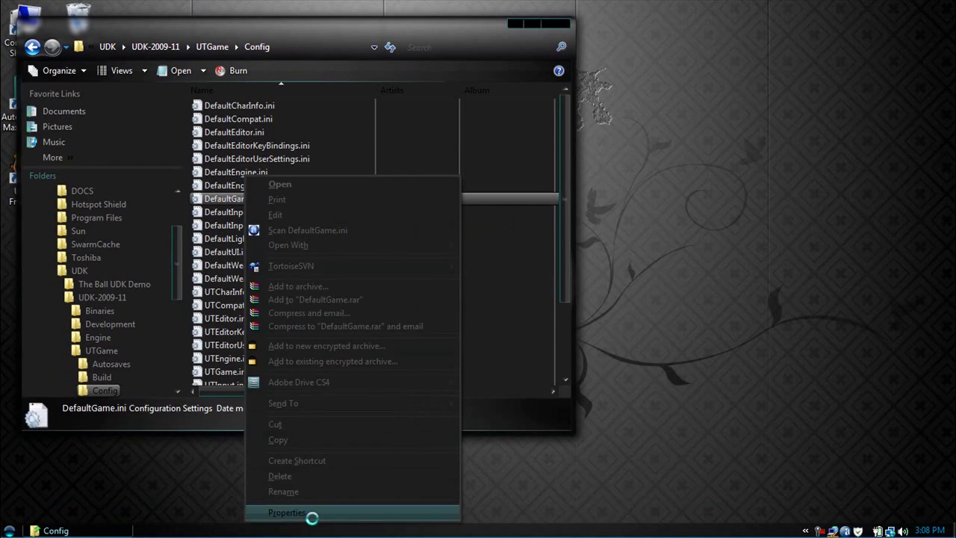
left_click(308, 513)
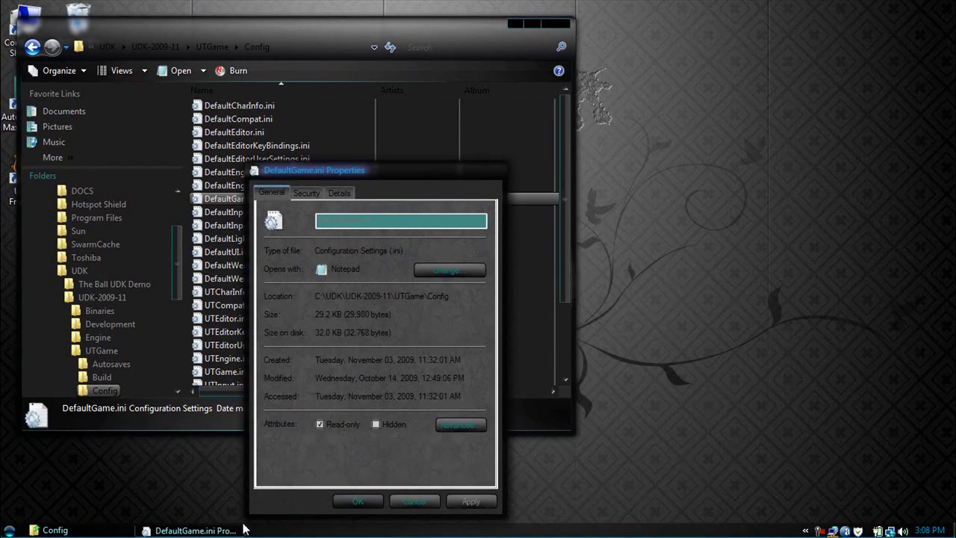
left_click_drag(344, 181, 708, 40)
left_click(687, 282)
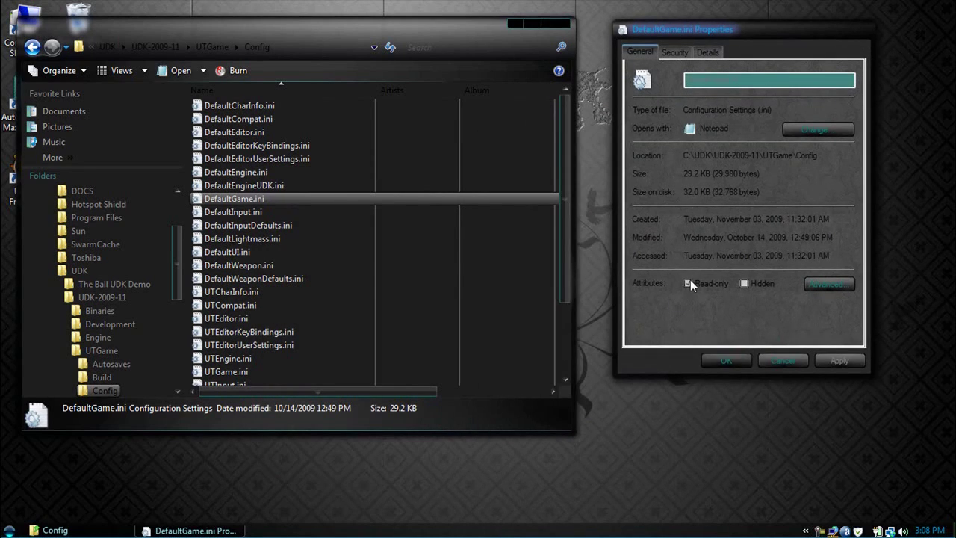
left_click(721, 364)
Open DefaultGame.ini and change DefaultGame from UTGame.UTDeathmatch to MyGame.MyGameInfo.
double_click(297, 200)
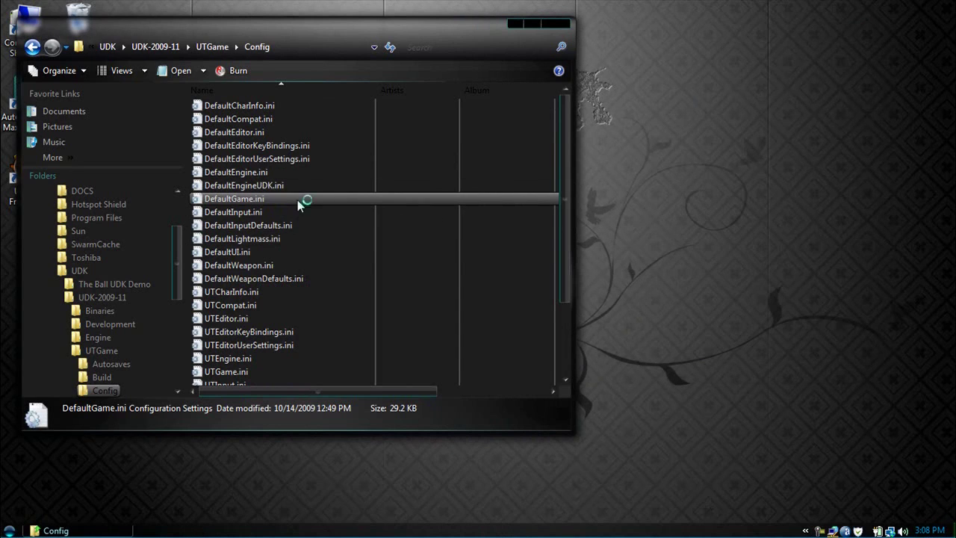
left_click_drag(496, 213, 704, 35)
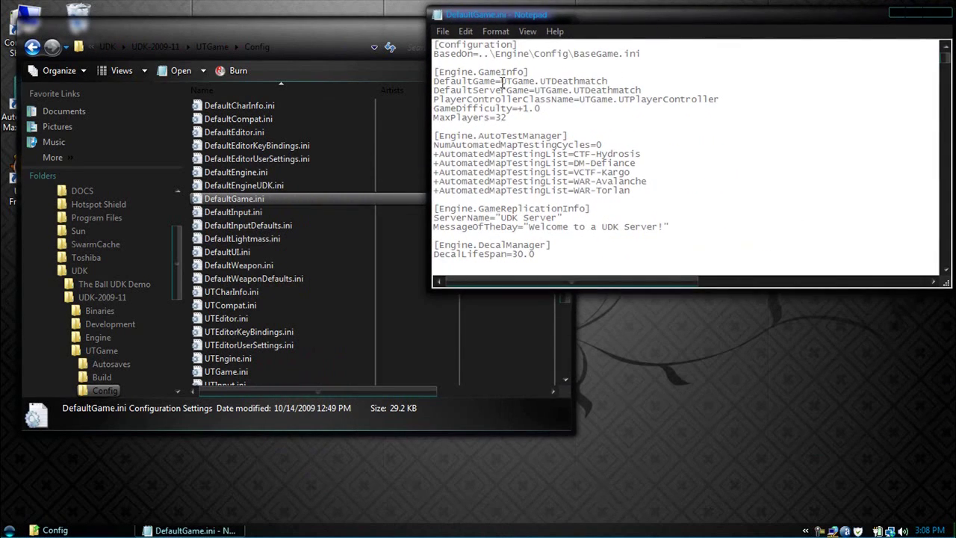
left_click_drag(501, 80, 633, 79)
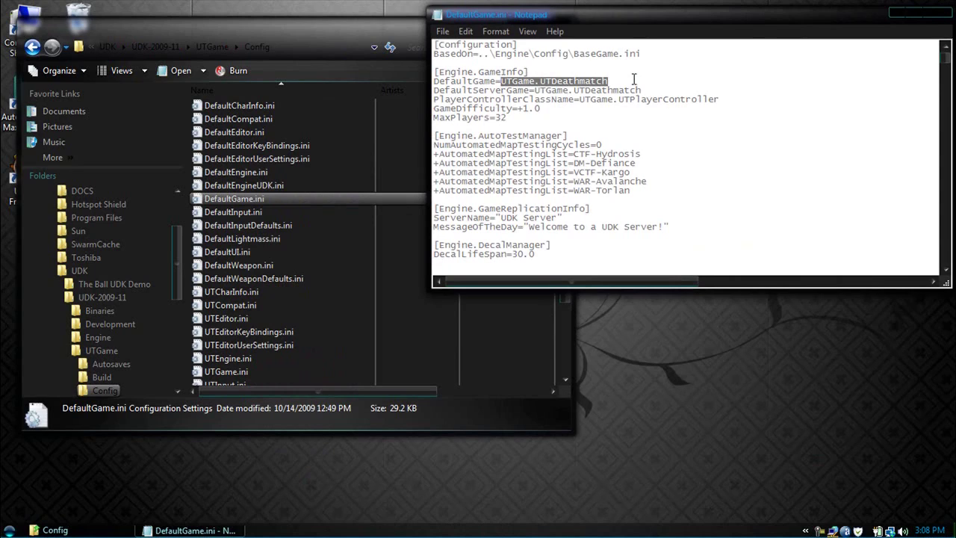
type("My")
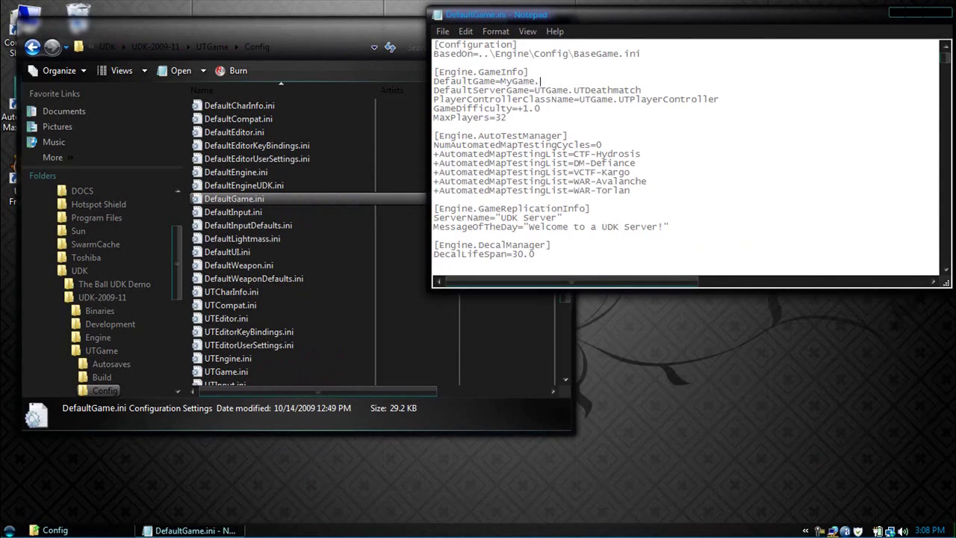
type("Game.MyGameInfo")
Leave DefaultServerGame unchanged and set PlayerControllerClassName to MyGame.MyPlayerConroller.
left_click_drag(534, 90, 707, 85)
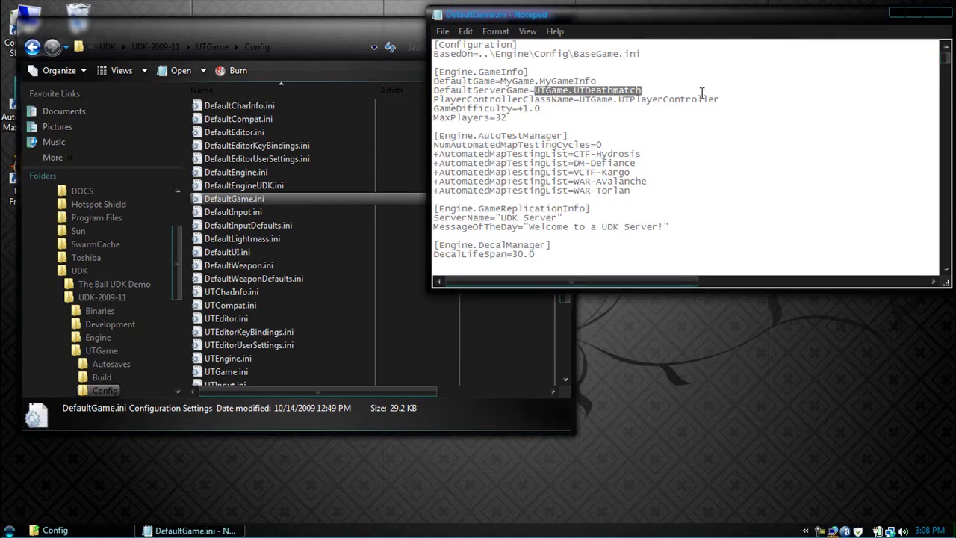
left_click(573, 99)
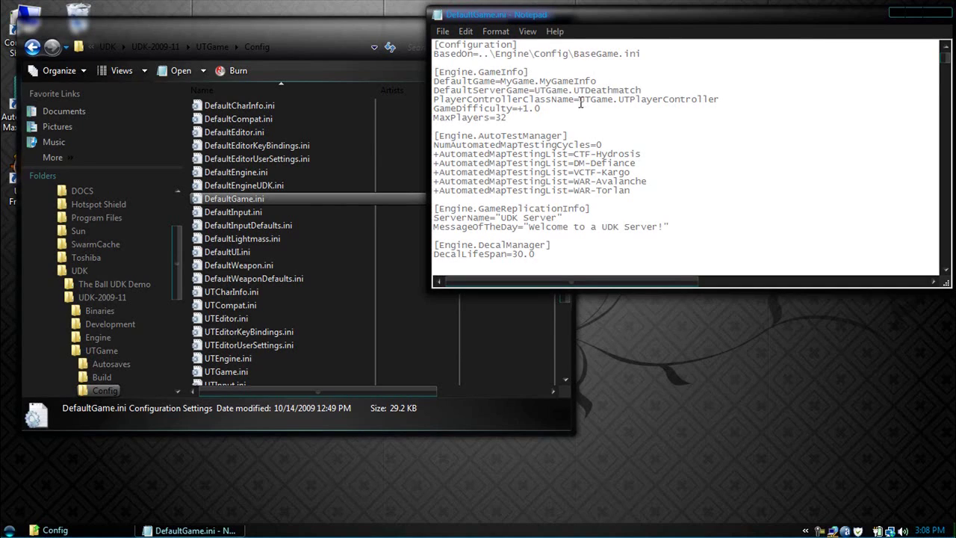
left_click_drag(580, 100, 743, 102)
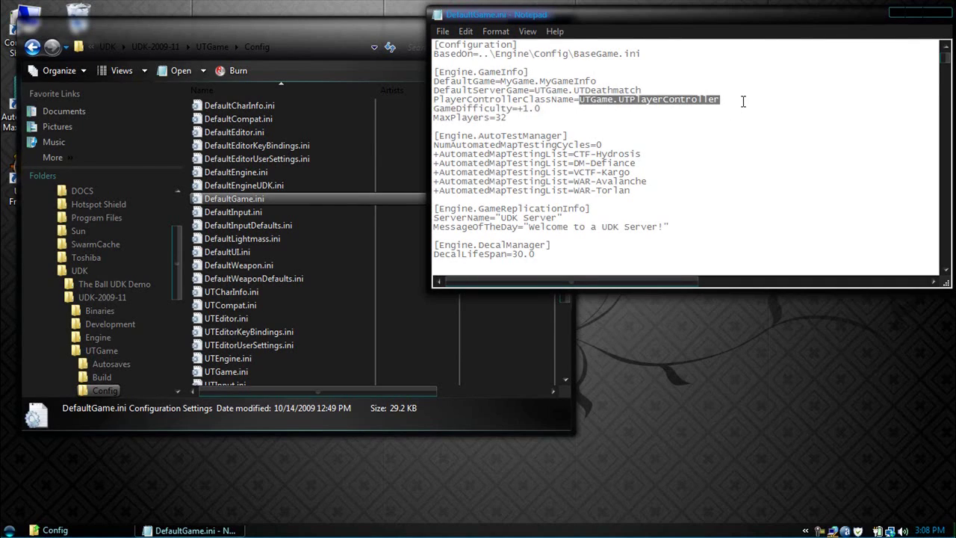
type("My")
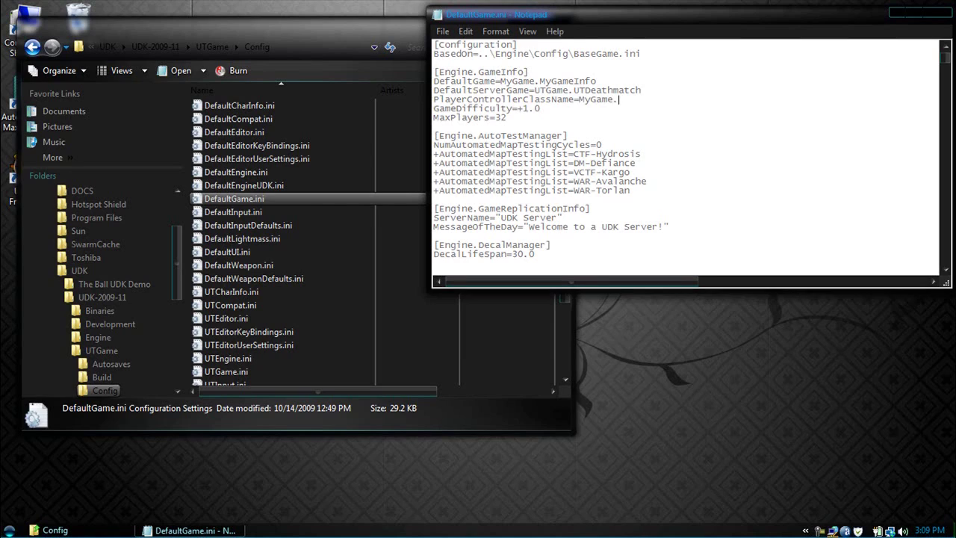
type("Game.MyPlayerConroller")
Save the edited DefaultGame.ini and close Notepad.
left_click(444, 31)
left_click(463, 77)
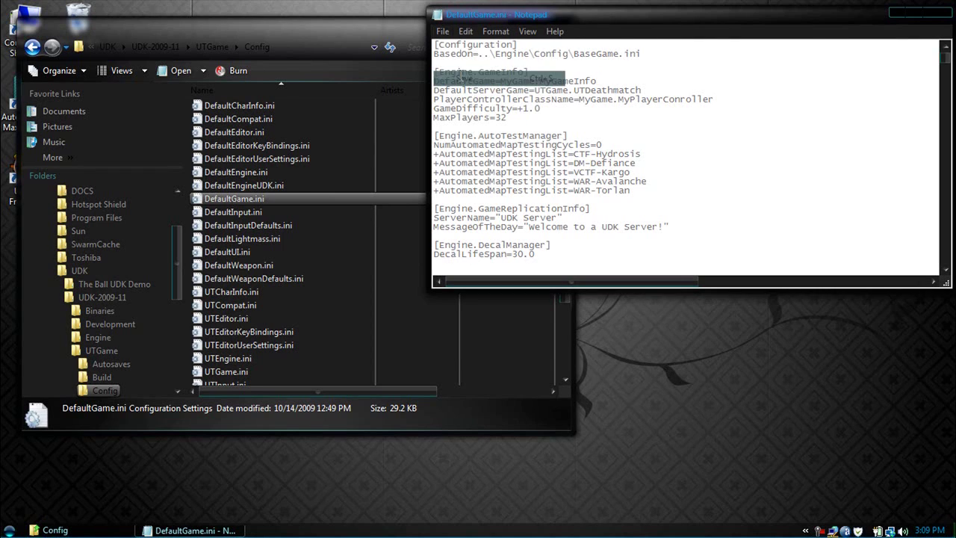
left_click(939, 13)
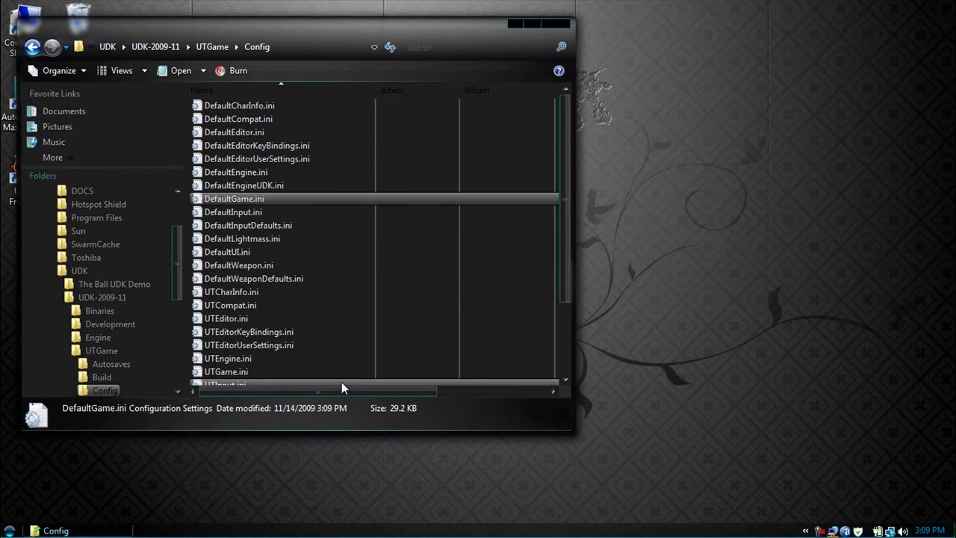
Delete UTGame.ini from the Config folder, close Explorer and relaunch Unreal Frontend.
left_click(320, 360)
left_click(317, 371)
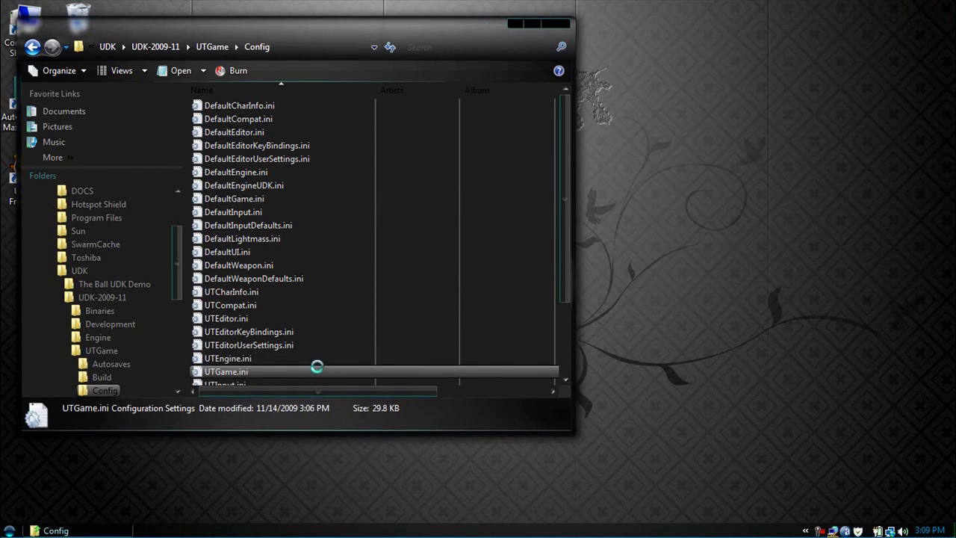
key("Delete")
key("Return")
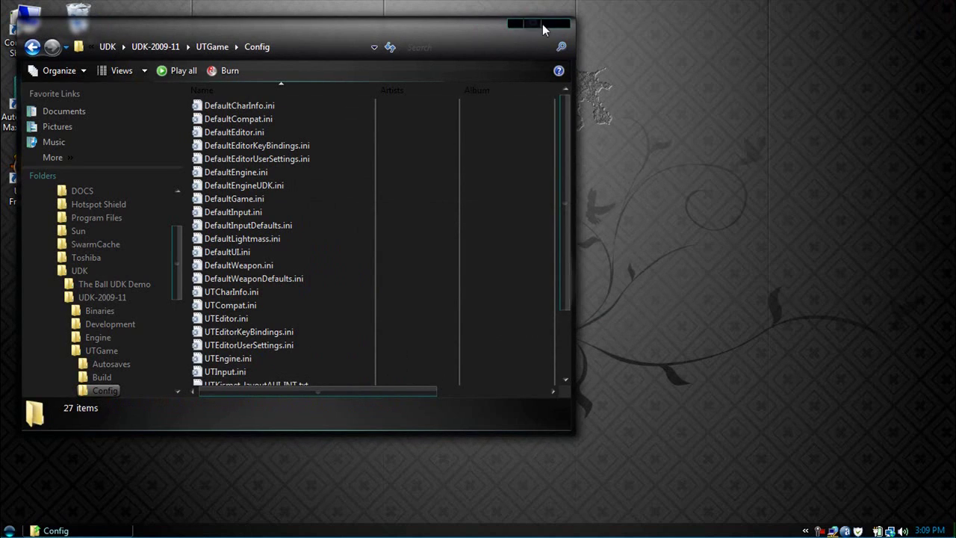
left_click(555, 23)
double_click(26, 172)
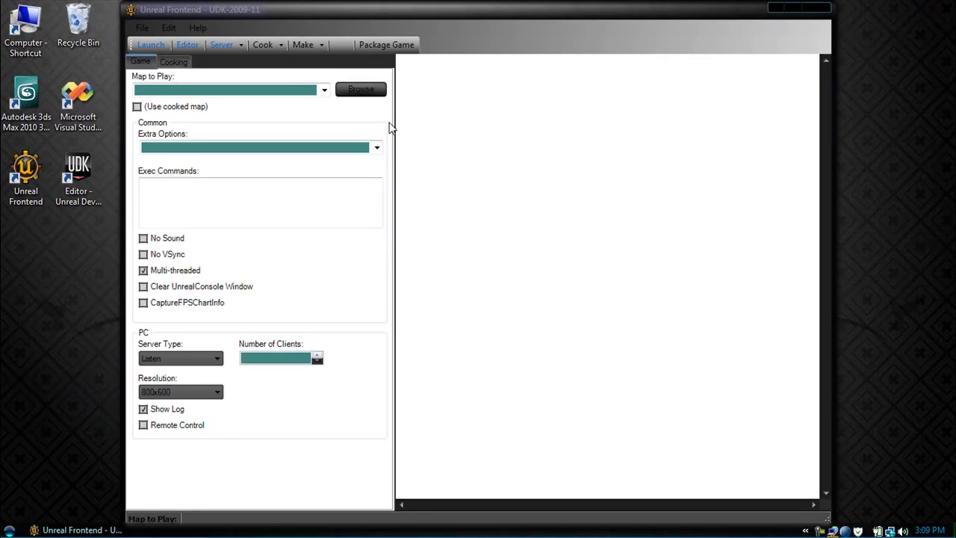
Recompile the scripts with Make and launch the game on the ExampleGameFrontEnd map.
left_click(304, 45)
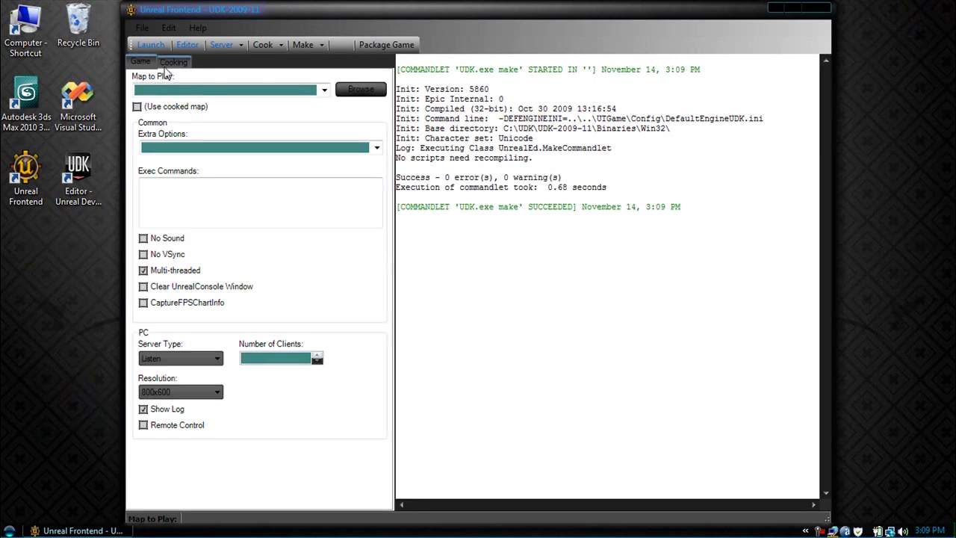
left_click(324, 89)
left_click(315, 99)
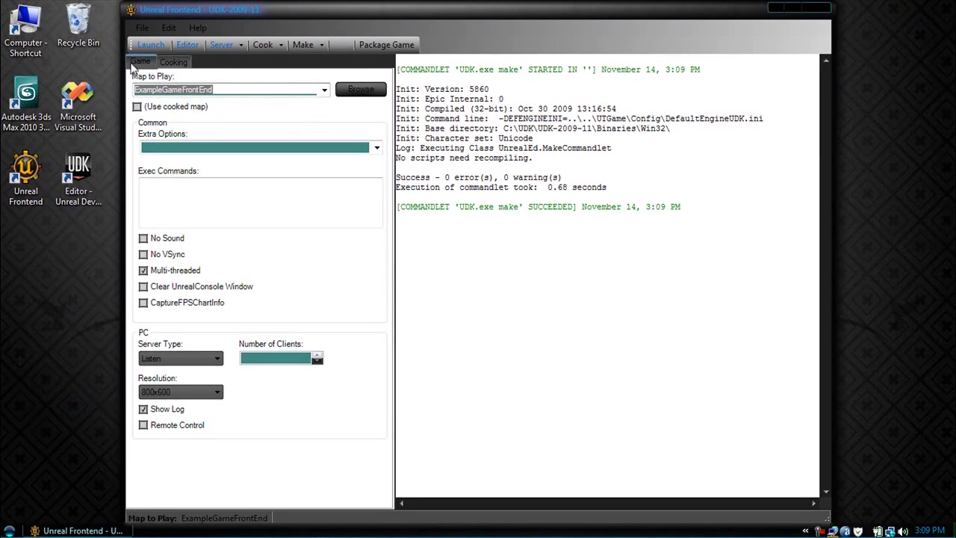
left_click(150, 45)
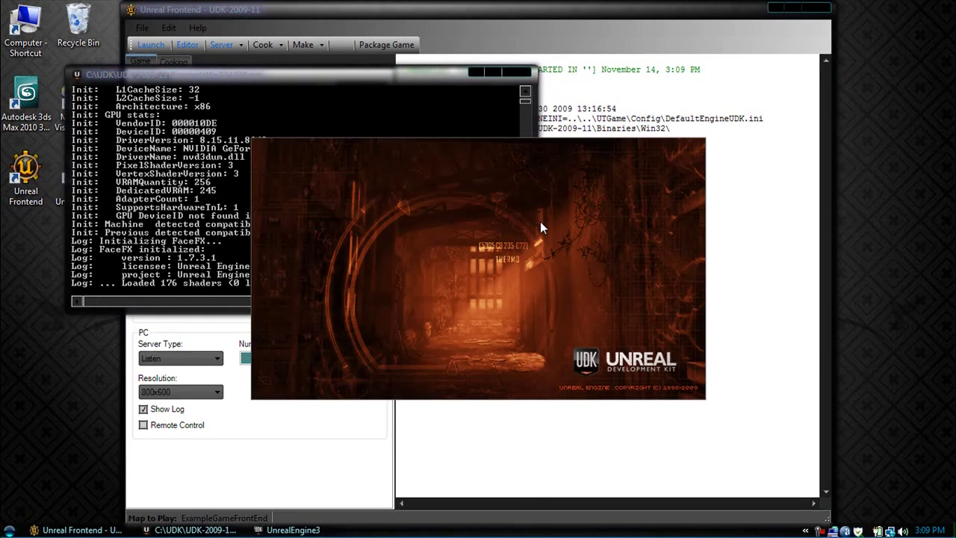
left_click_drag(433, 75, 367, 40)
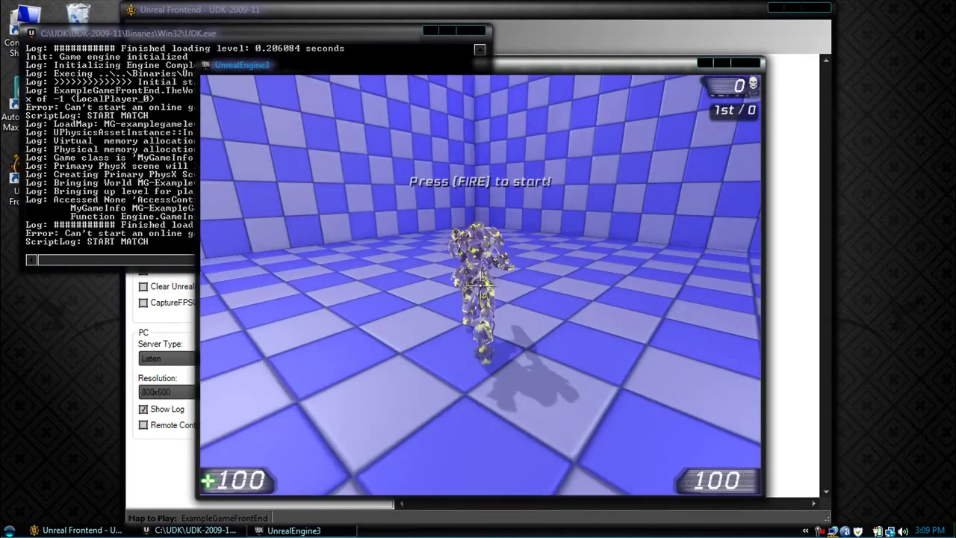
Start the match, walk the third-person character around the checkered room, then close the game.
left_click(480, 286)
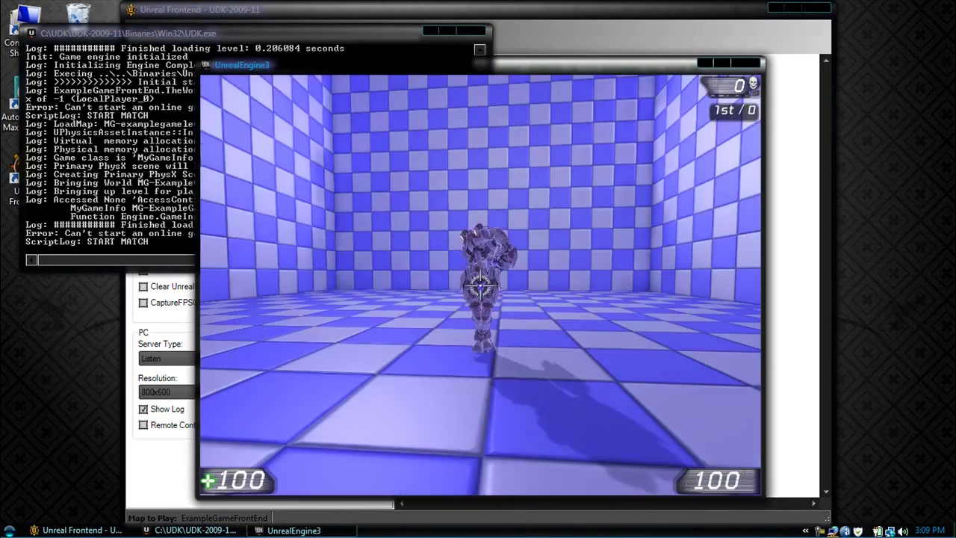
key("w")
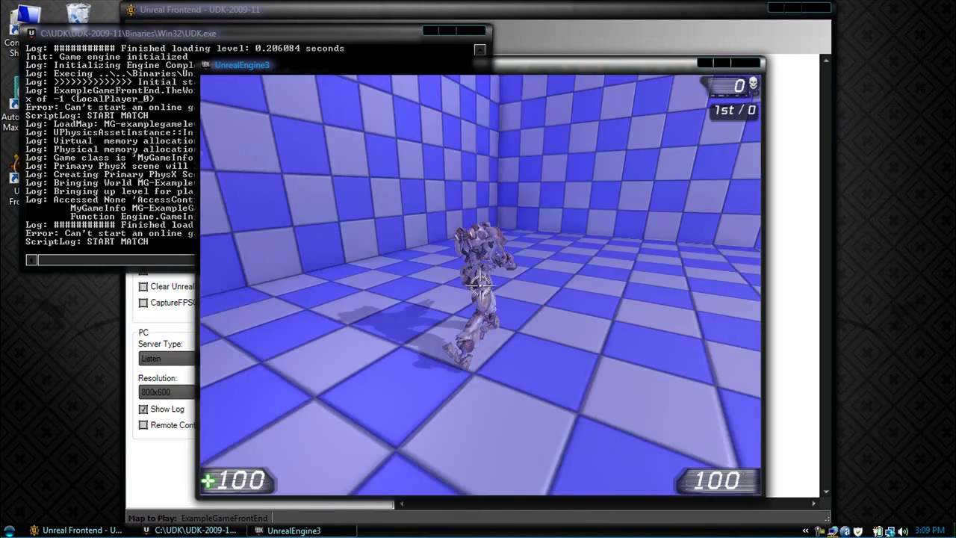
key("w")
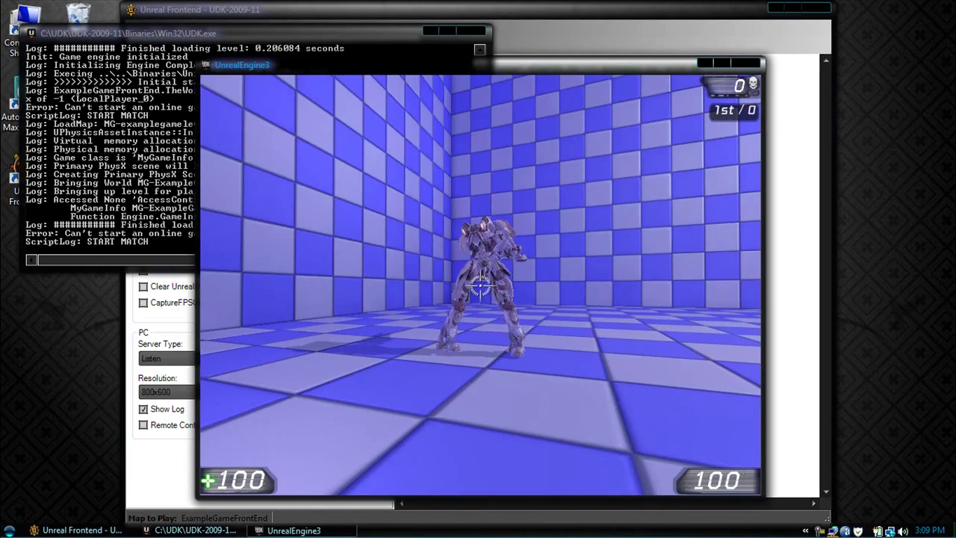
key("w")
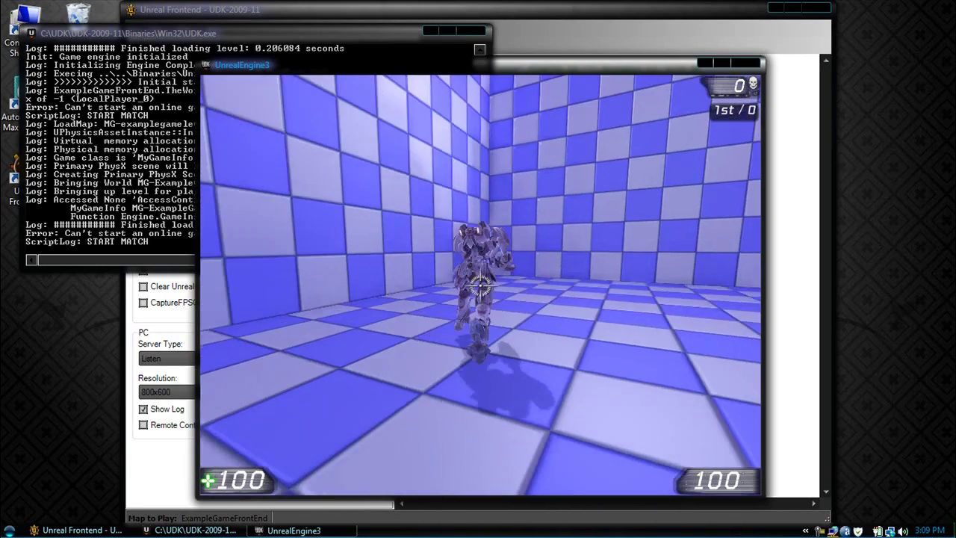
key("w")
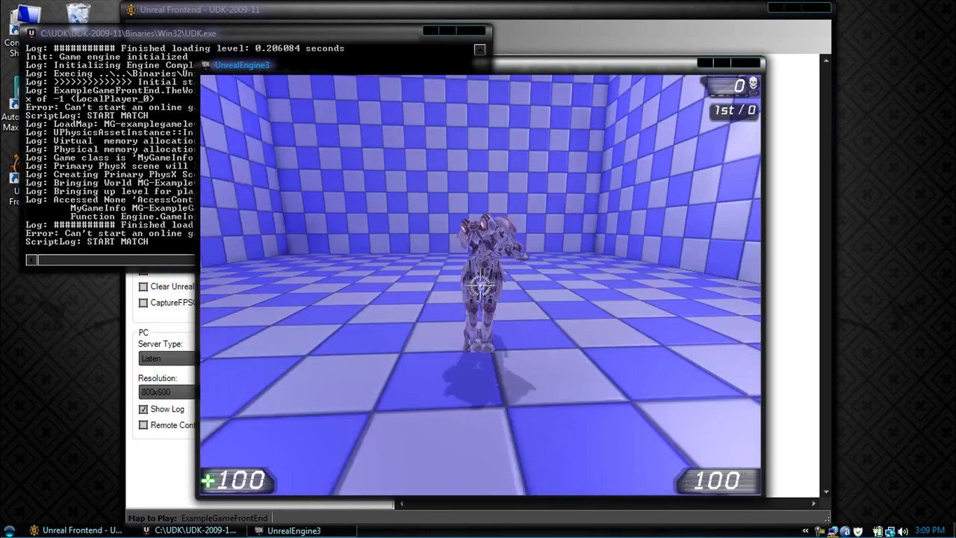
key("w")
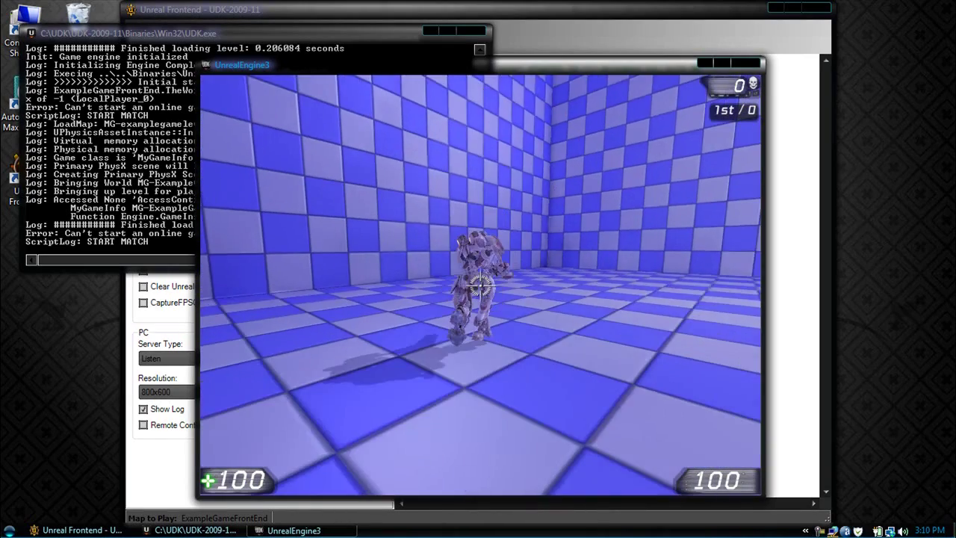
key("w")
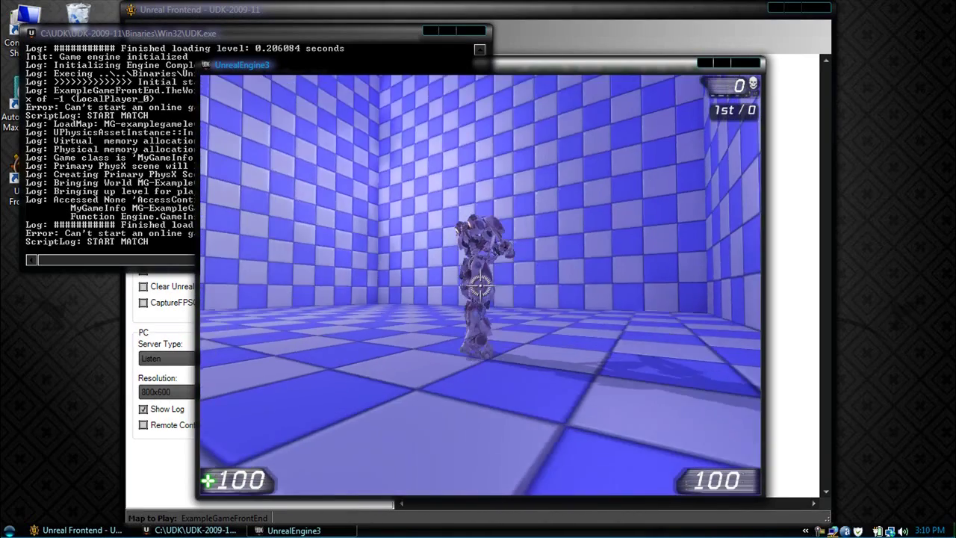
key("w")
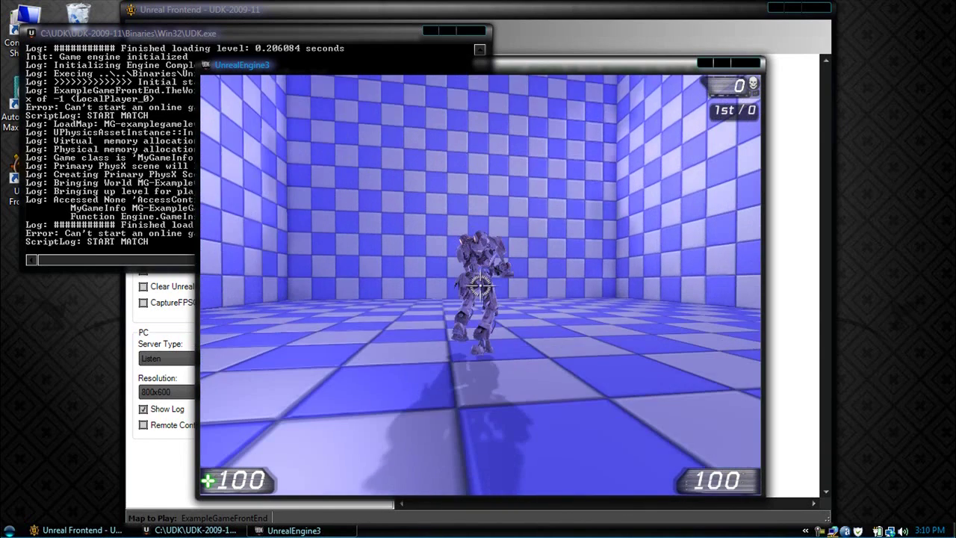
key("w")
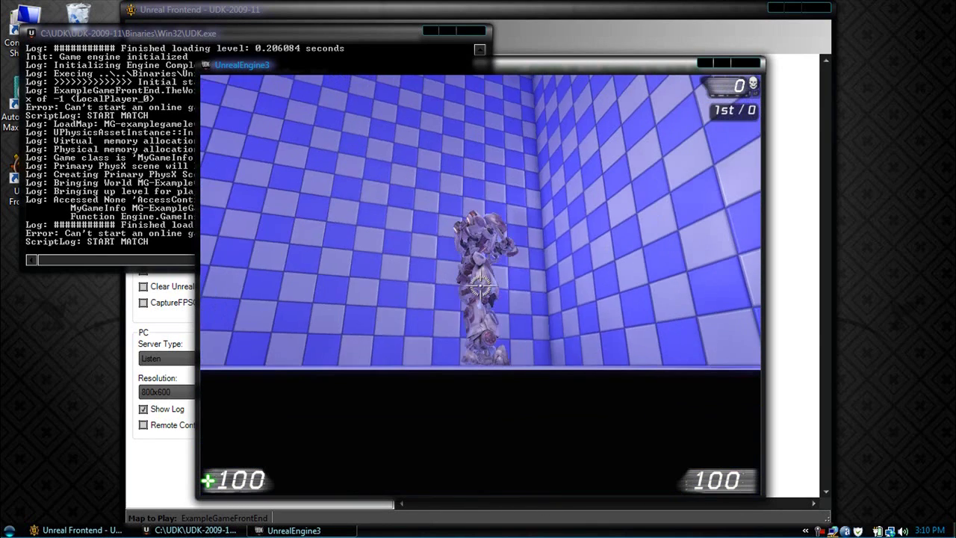
key("Escape")
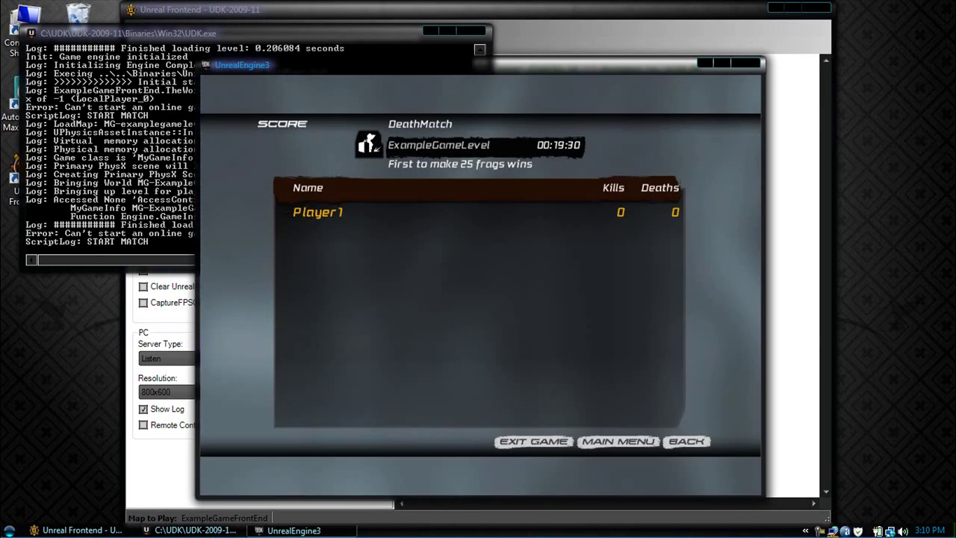
left_click(750, 64)
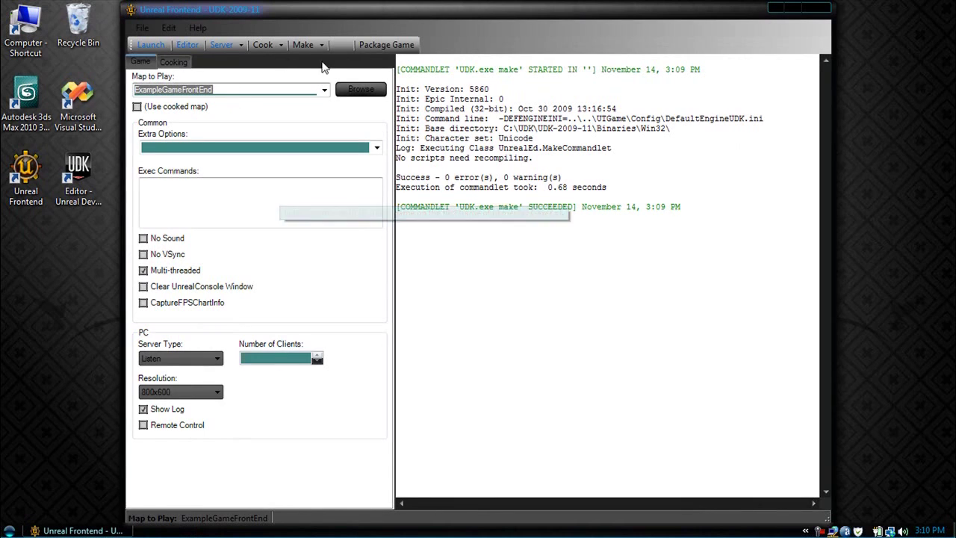
Pick MG-ExampleGameLevel.udk as the play map, enter it under Maps to cook, and cook.
left_click(361, 89)
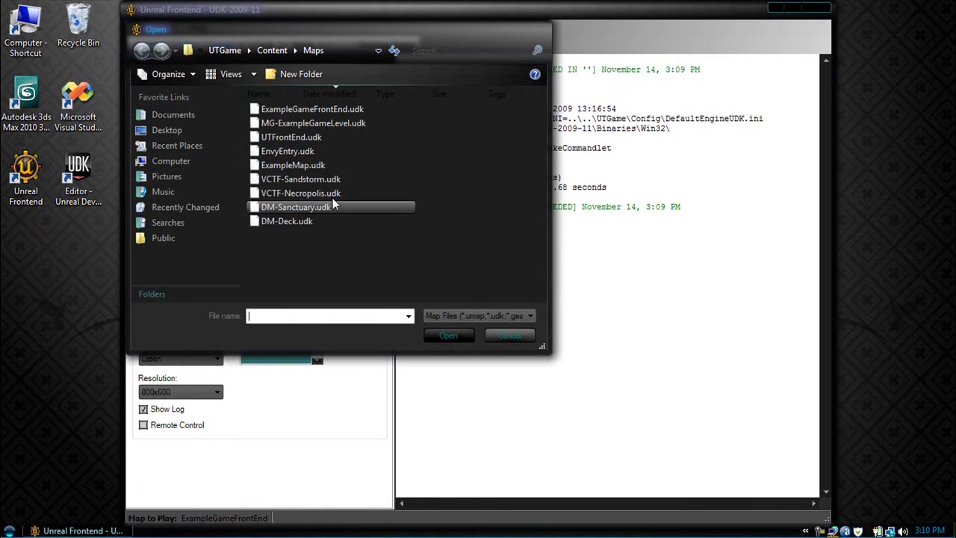
double_click(319, 121)
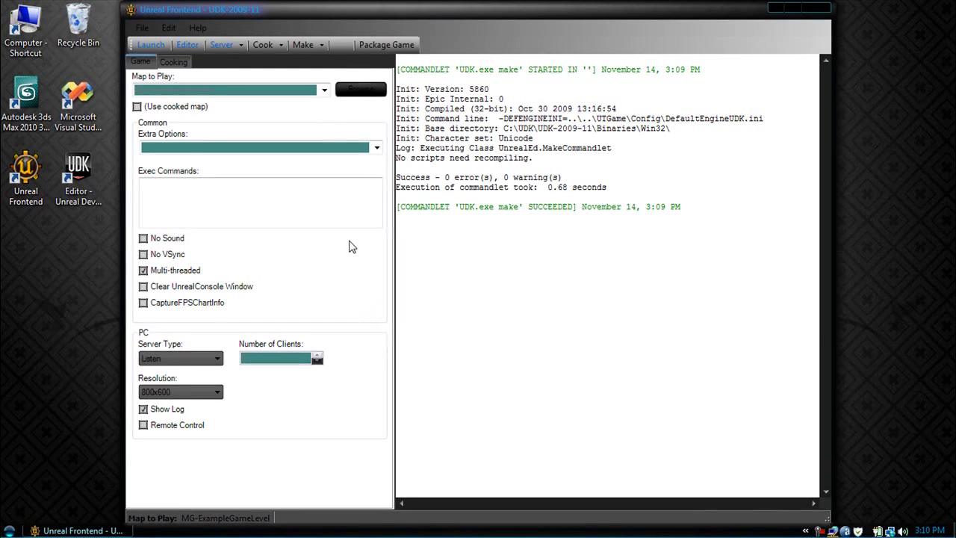
left_click(173, 61)
left_click(206, 89)
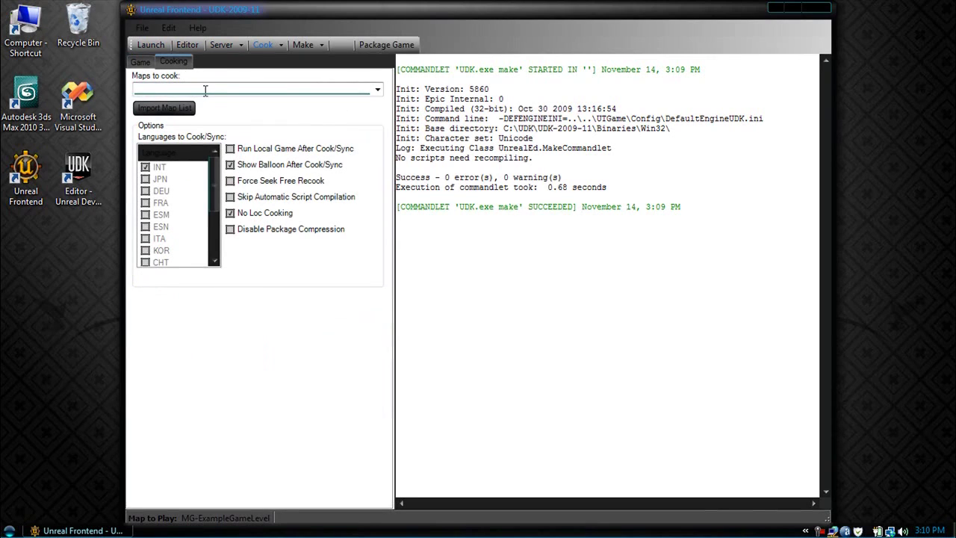
type("MG-ExampleGameLevel")
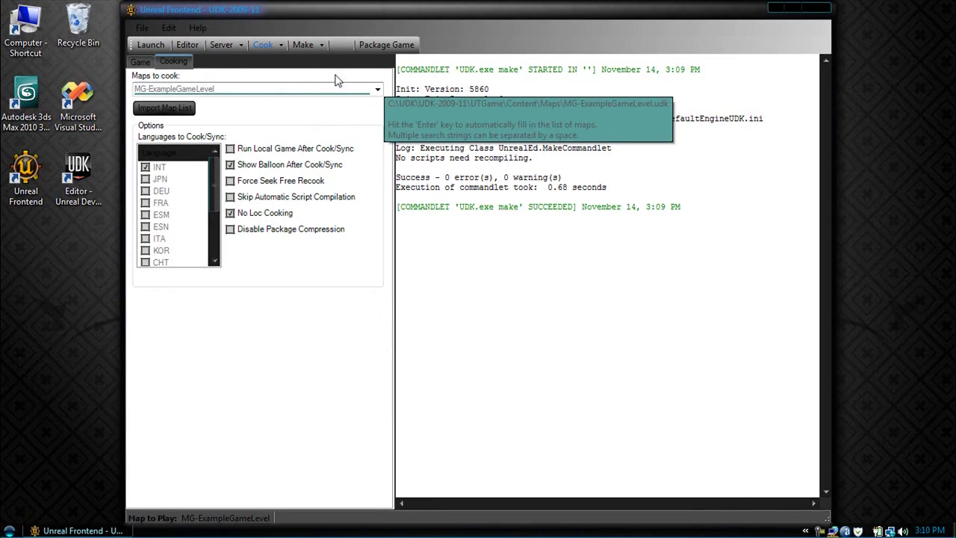
left_click(274, 45)
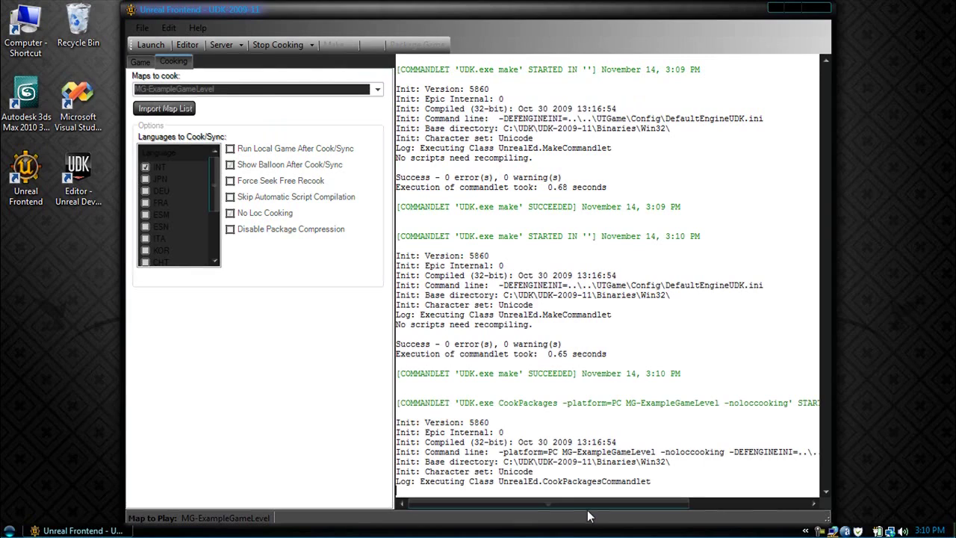
Highlight the CookPackages command in the log while the cook finishes with 0 errors.
left_click_drag(761, 393, 761, 397)
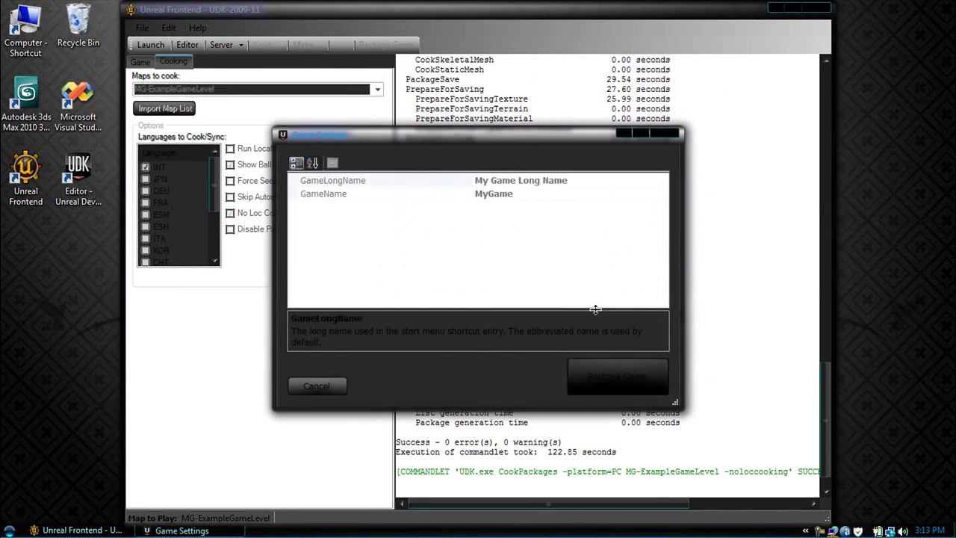
Replace GameLongName with a custom title, set GameName to Tutorial, and start packaging.
left_click(563, 182)
left_click_drag(572, 180, 436, 188)
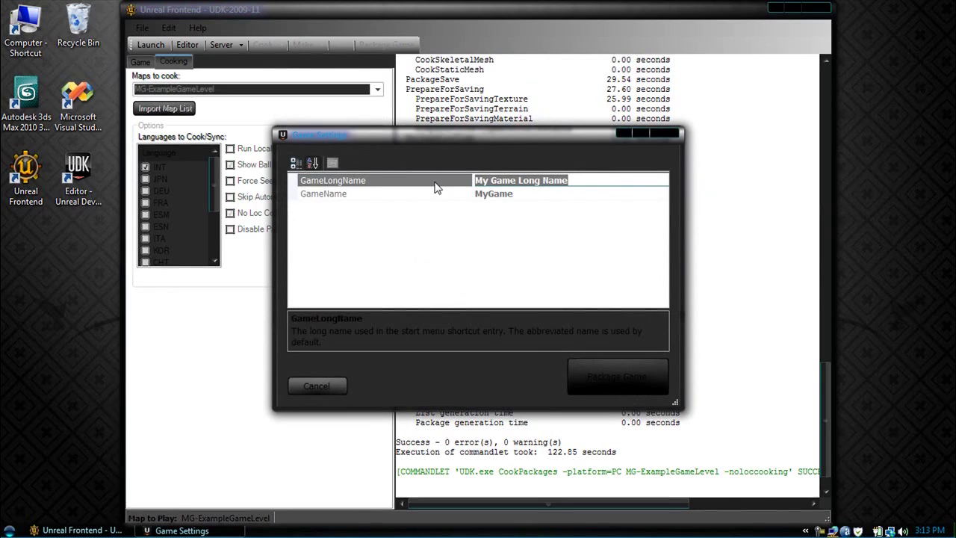
type("HourencesTutorial")
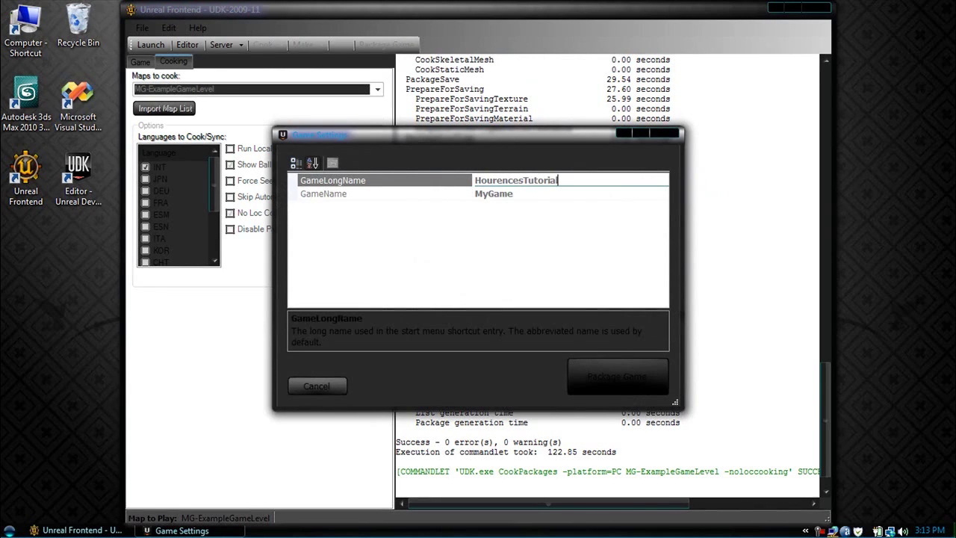
left_click(545, 193)
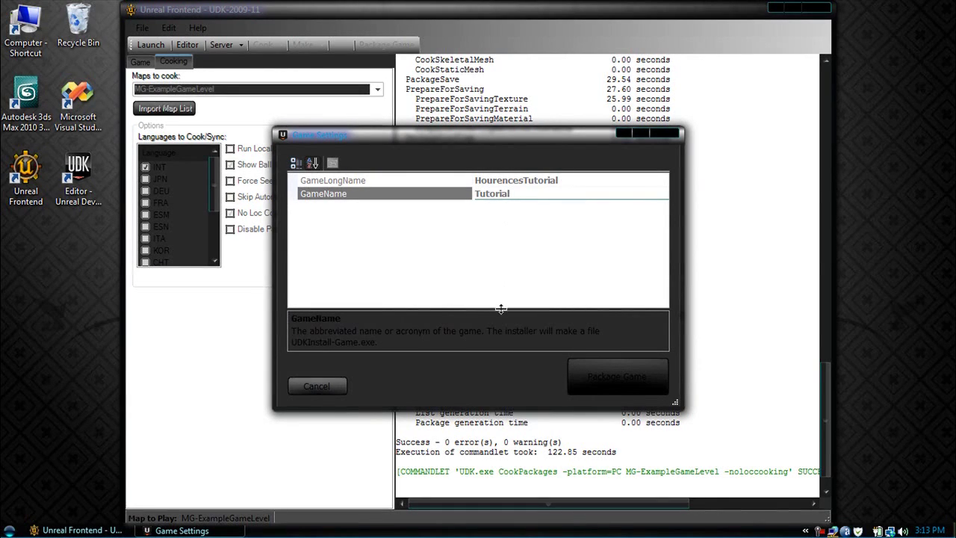
left_click(573, 364)
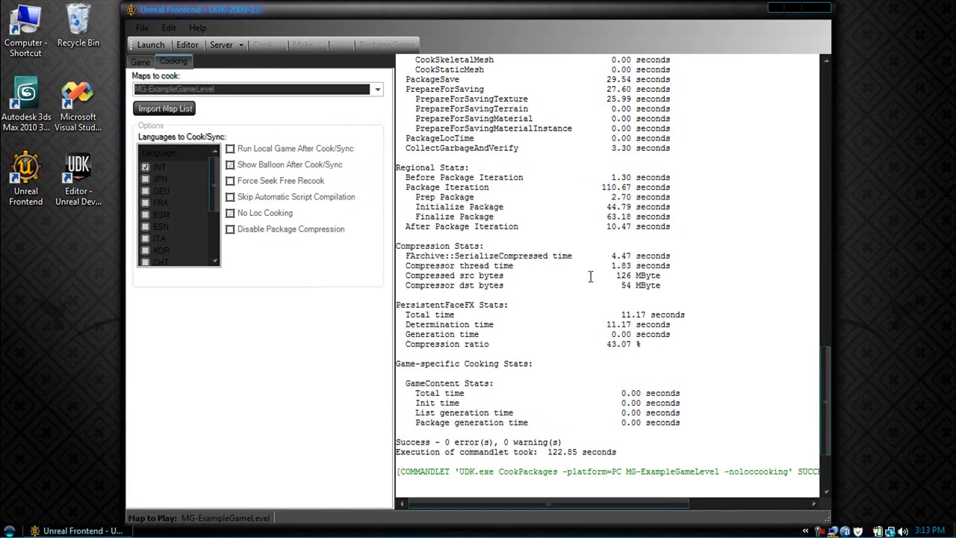